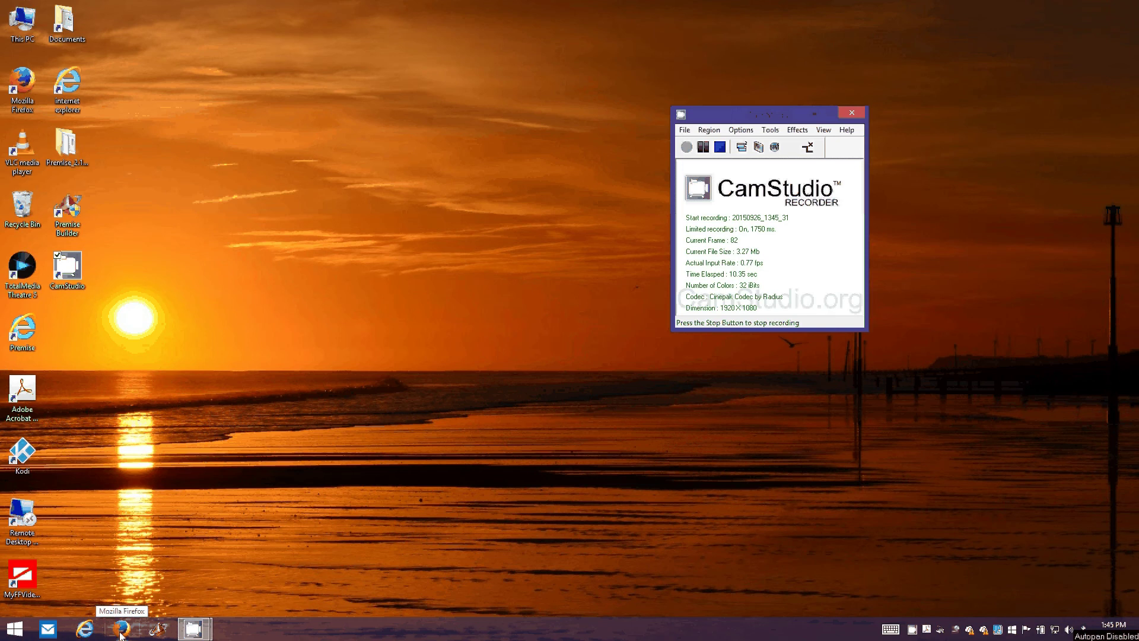
Step: Open Firefox and search Google for 'cocoontech premise wiki'
left_click(121, 630)
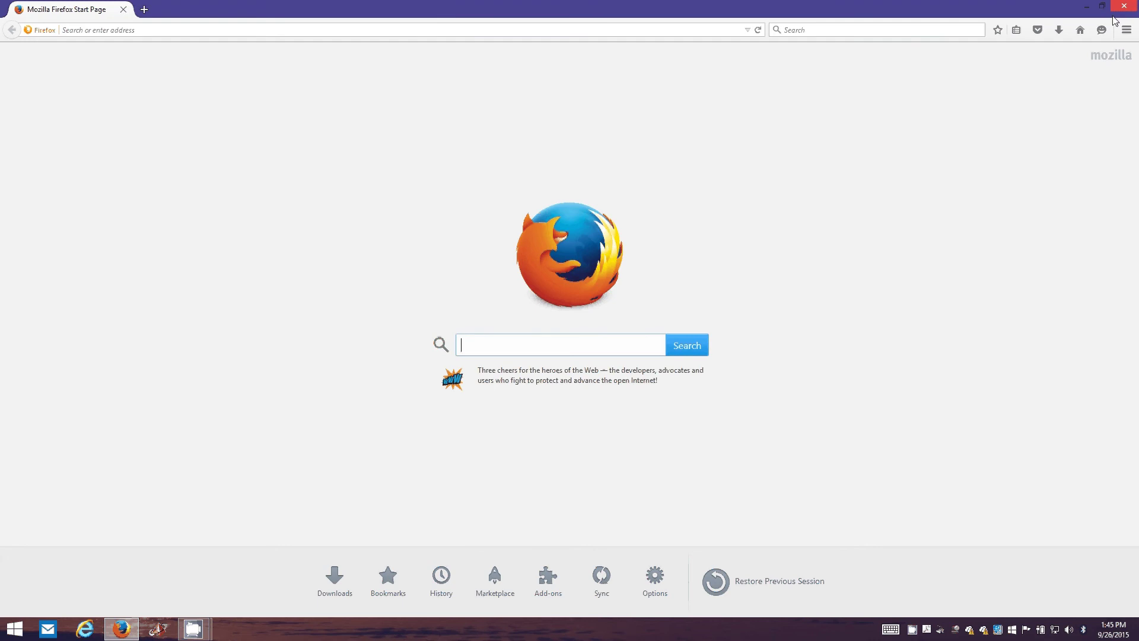
left_click(488, 30)
type("coco")
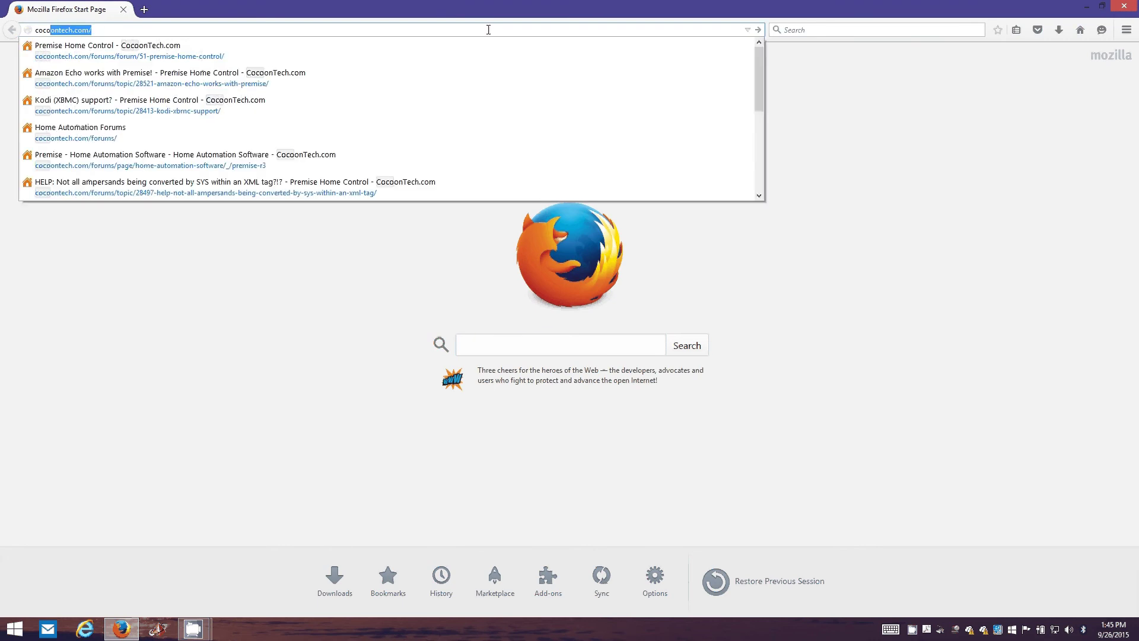
type("ontech pre")
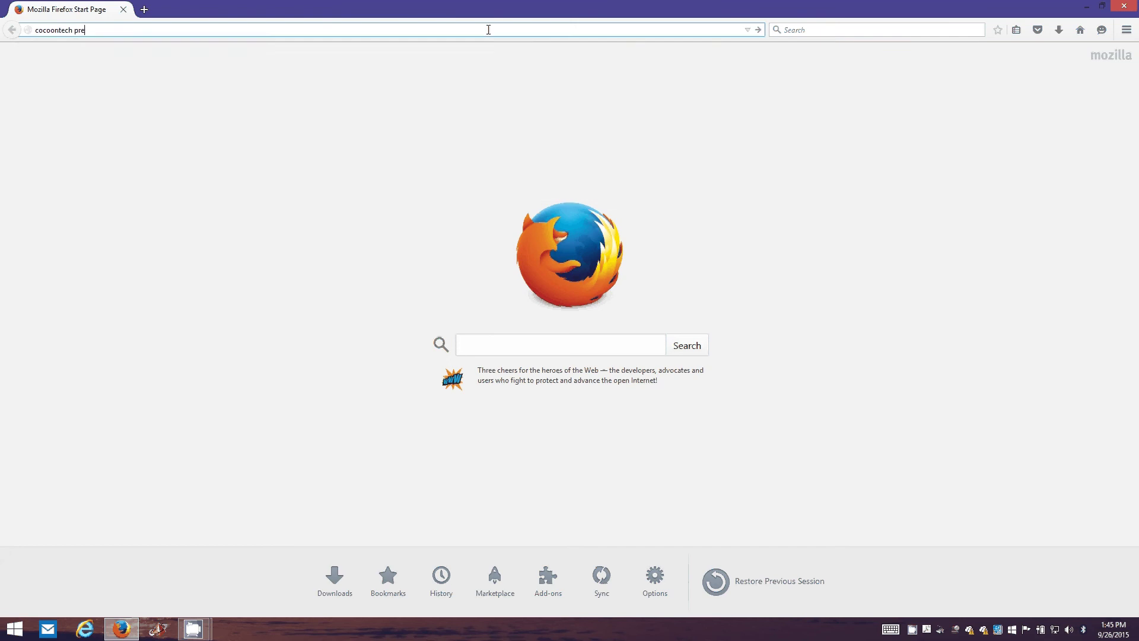
type("mise wiki")
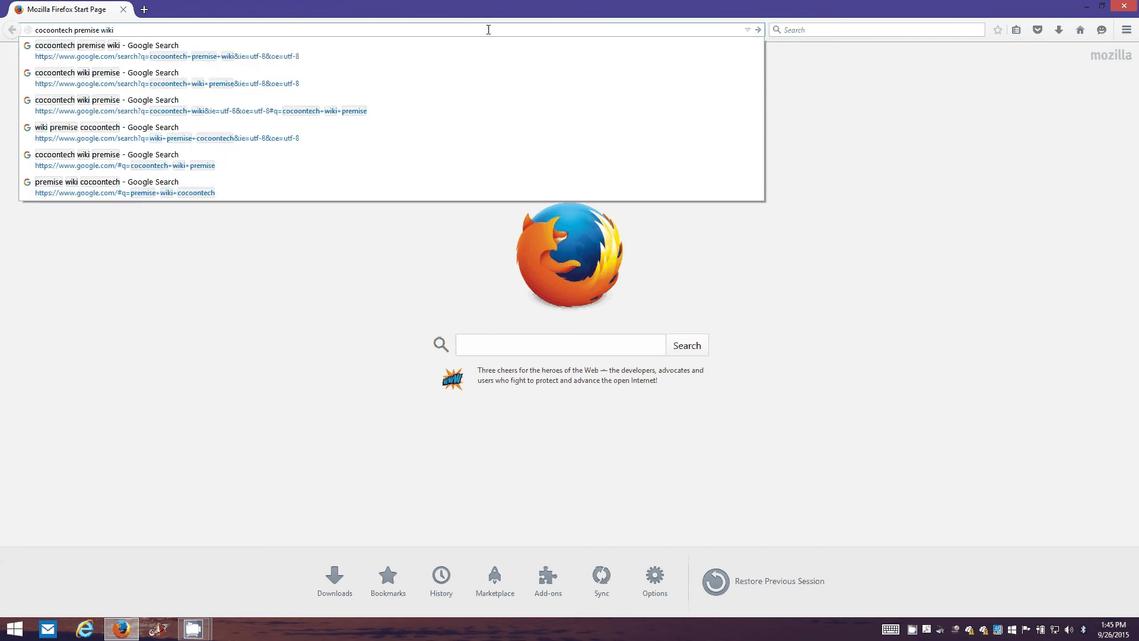
key("Return")
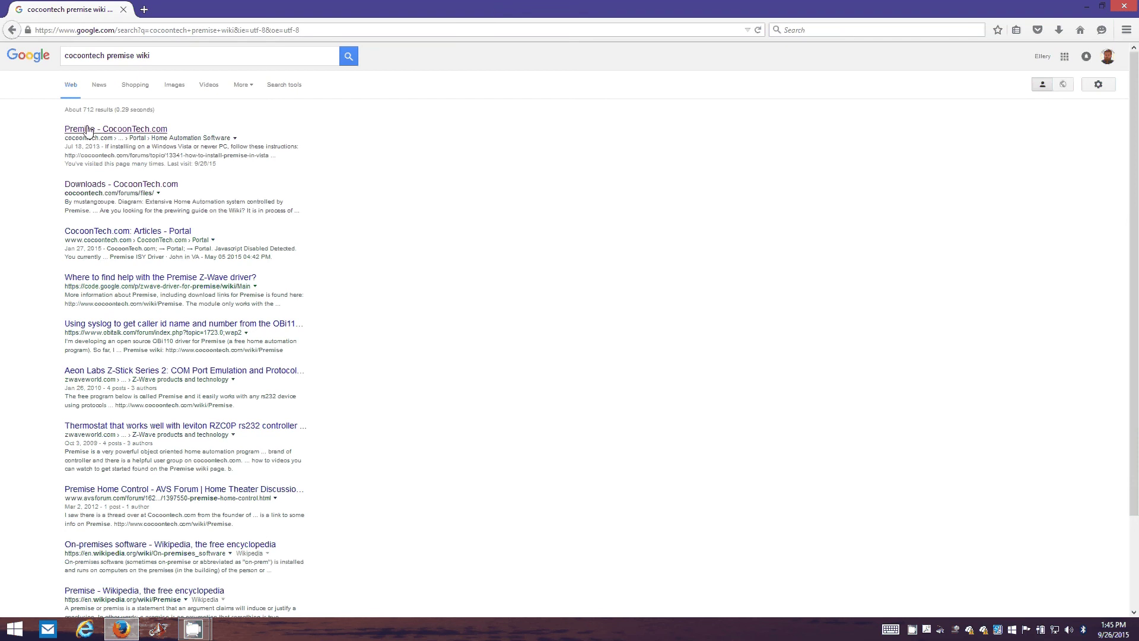
Step: Open the Premise - CocoonTech.com result and open its 'this dll' installation-notes link in a new tab
left_click(85, 127)
scroll(568, 337, "down", 8)
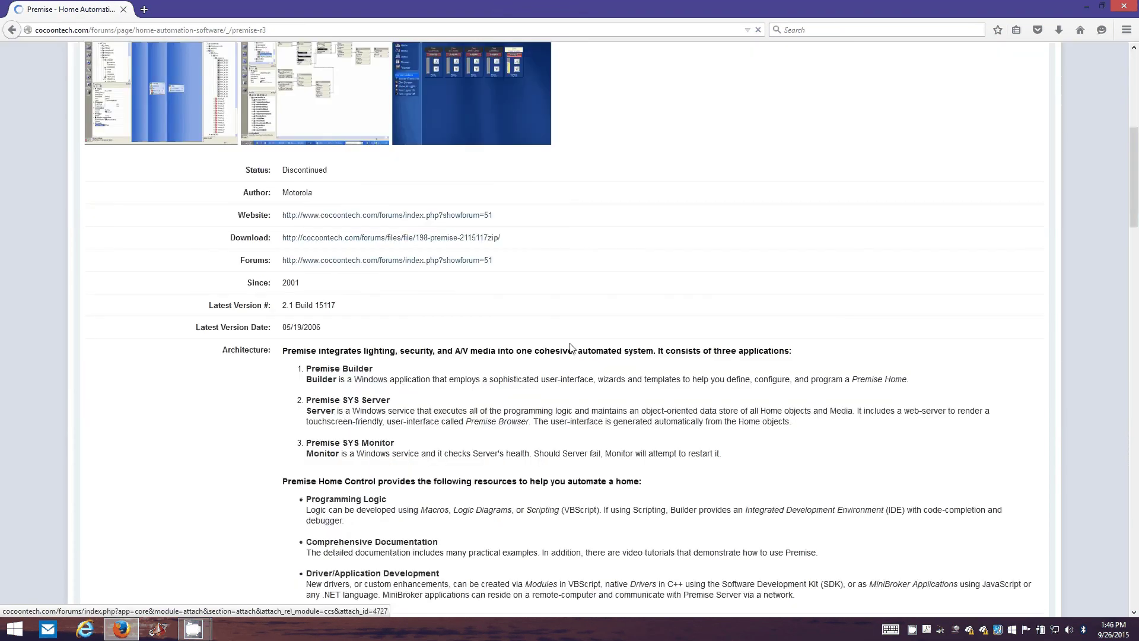
scroll(568, 336, "down", 20)
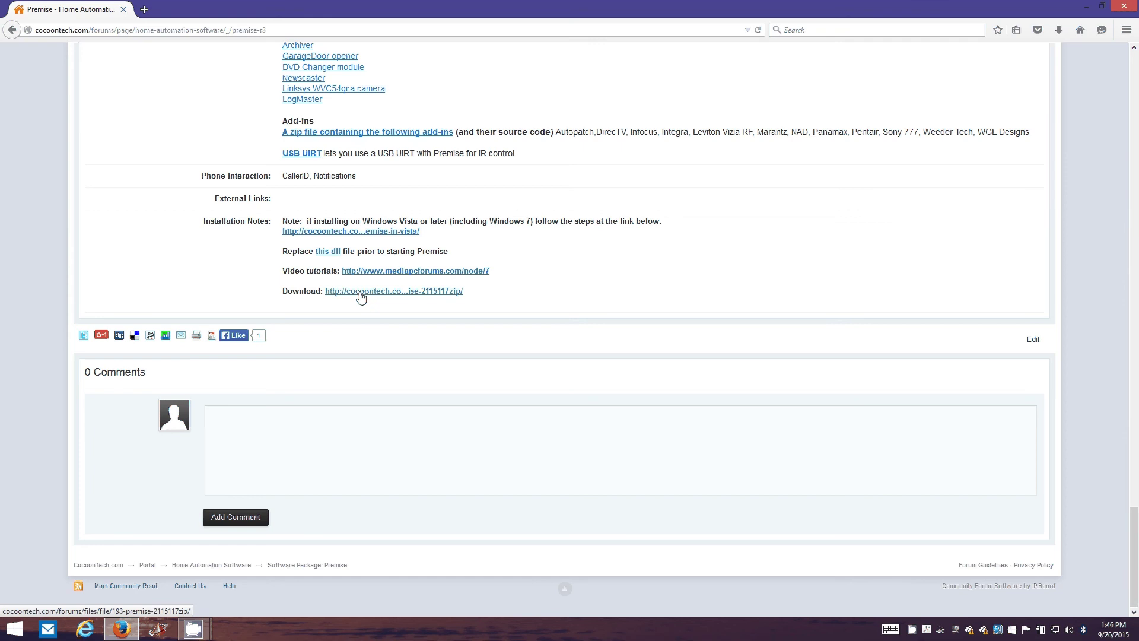
right_click(331, 251)
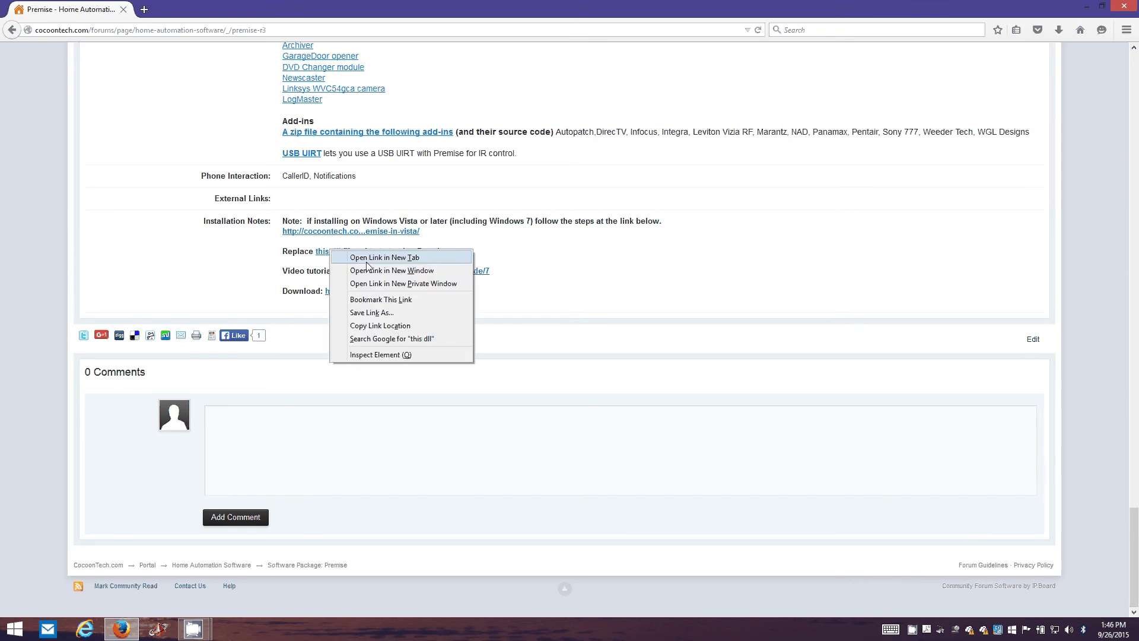
left_click(367, 261)
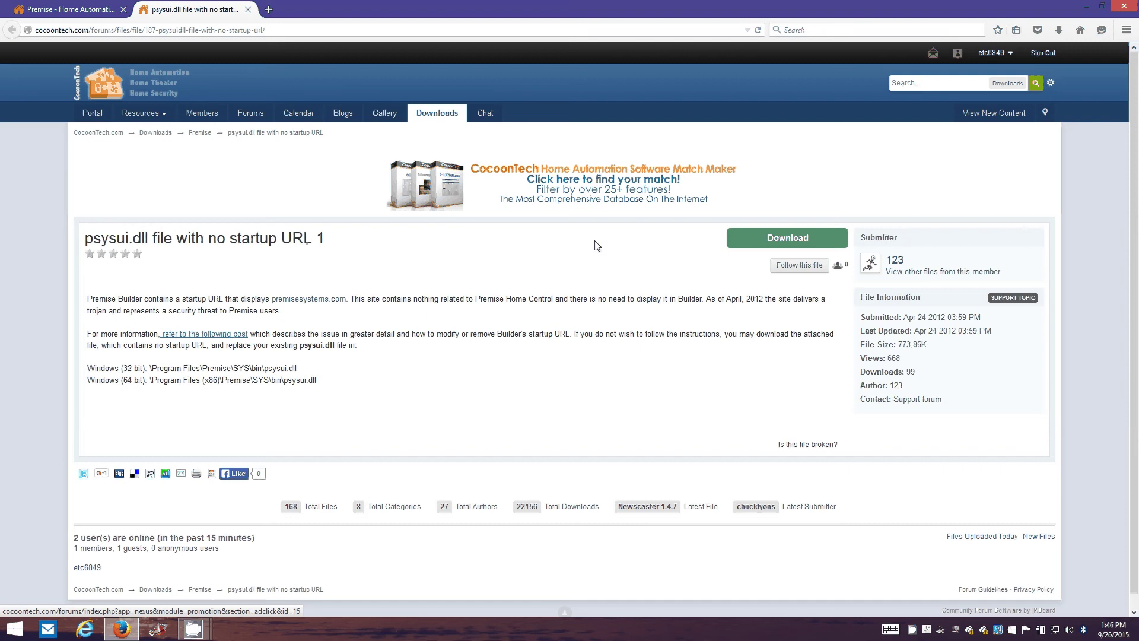
Step: Save psysui.dll.zip and then Premise_2.1.15117.zip to disk from their CocoonTech download pages
left_click(776, 243)
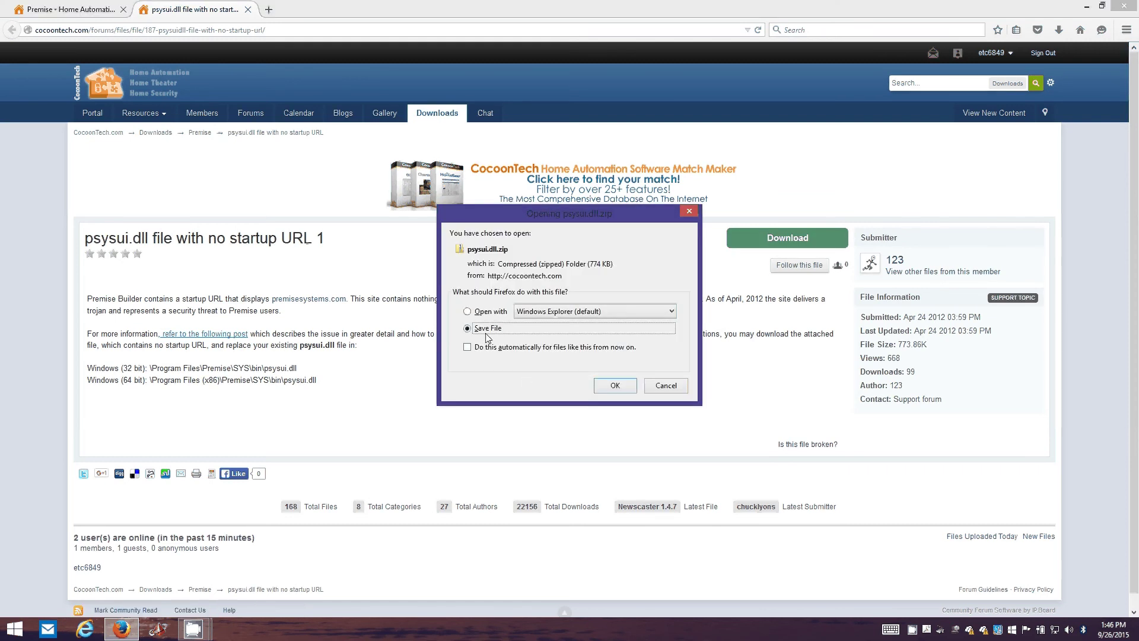
left_click(611, 386)
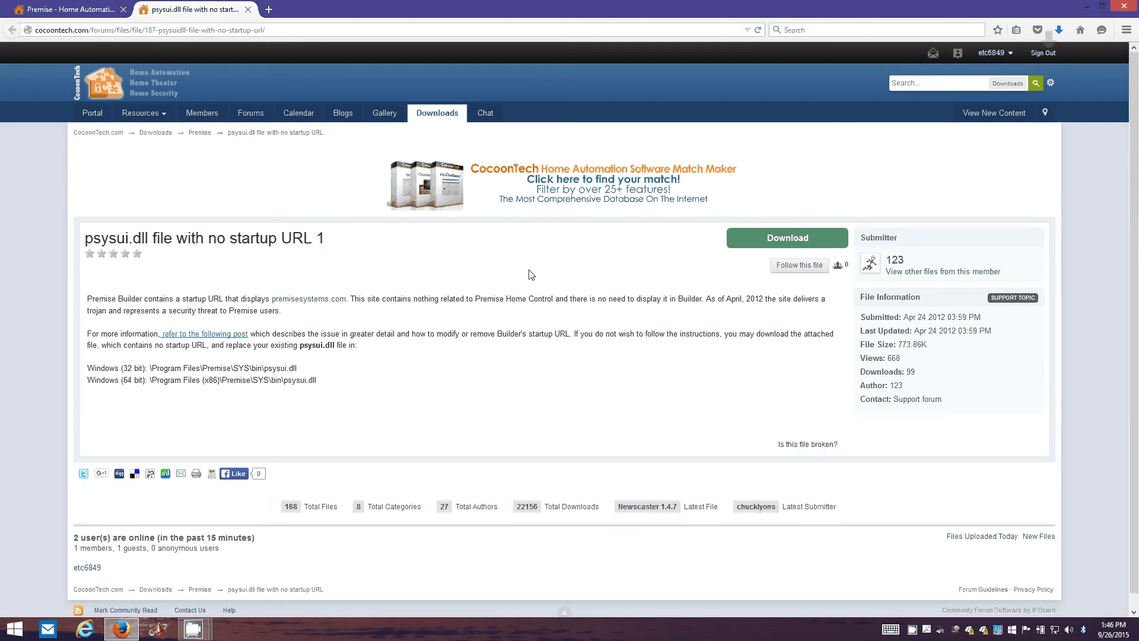
left_click(52, 10)
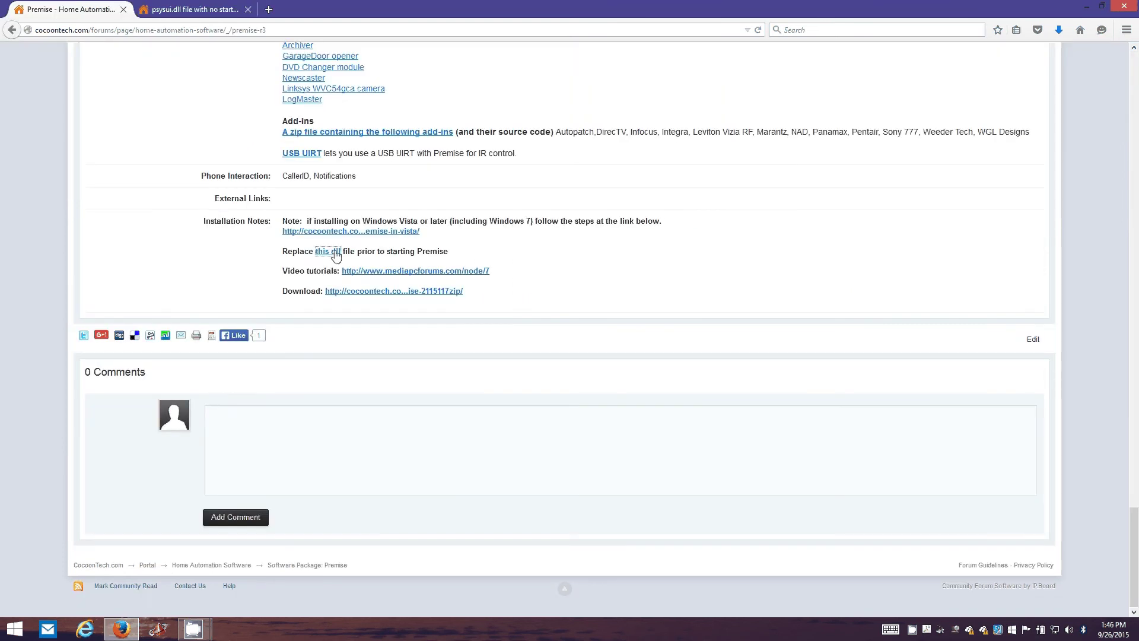
right_click(349, 291)
key("Escape")
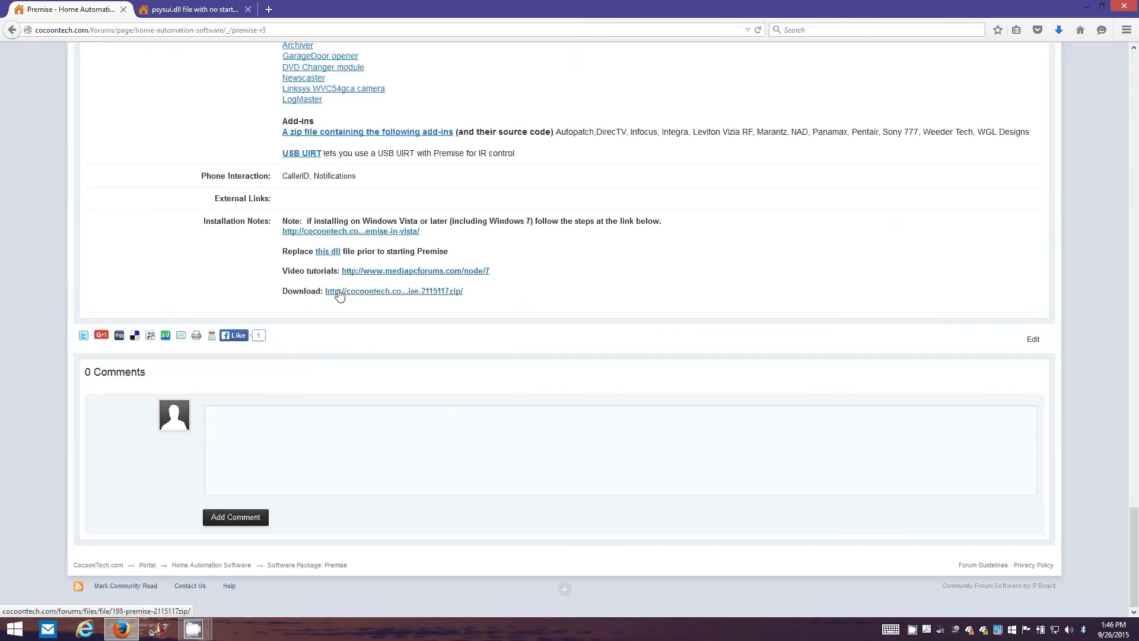
left_click(339, 292)
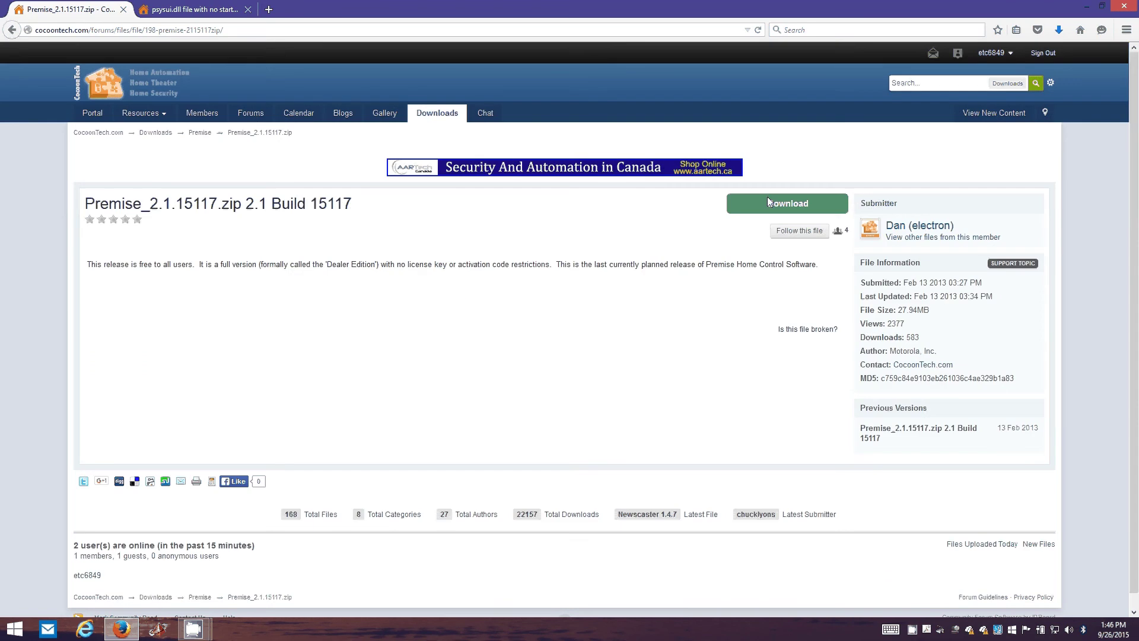
left_click(768, 204)
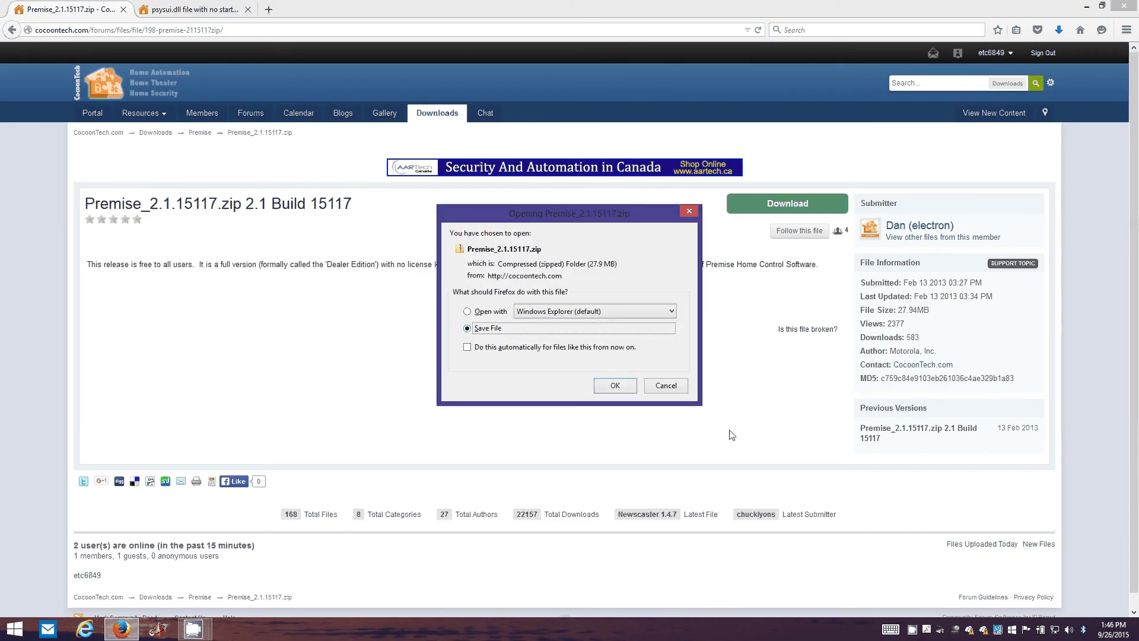
left_click(616, 386)
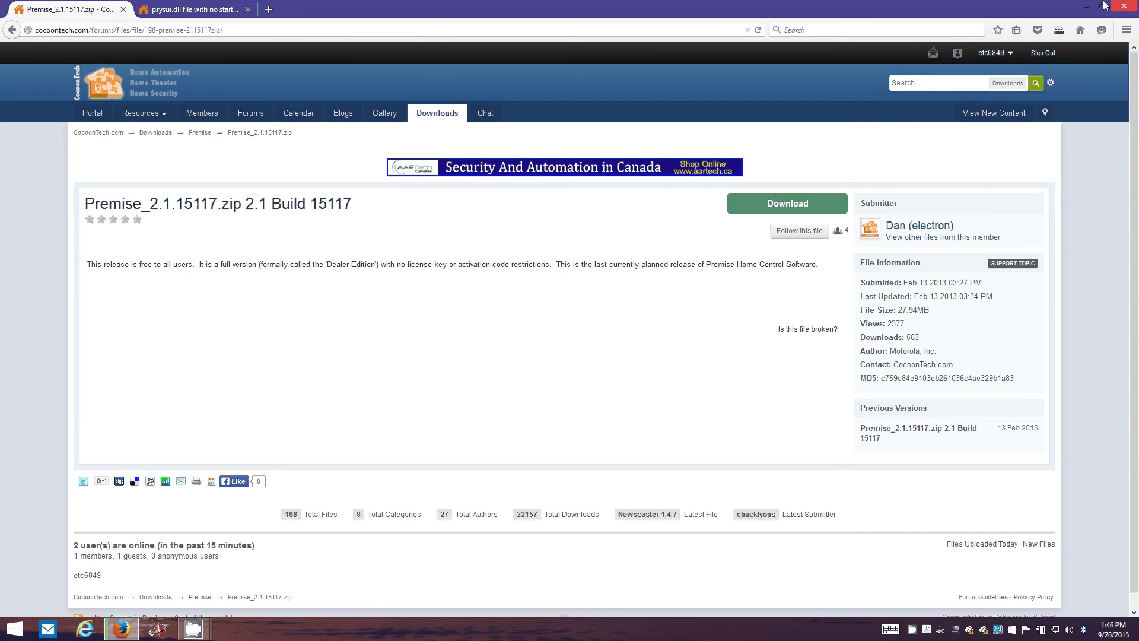
Step: Open the Firefox downloads Library maximized, showing psysui.dll(2).zip and the Premise_2.1.15117 download progress
left_click(1060, 30)
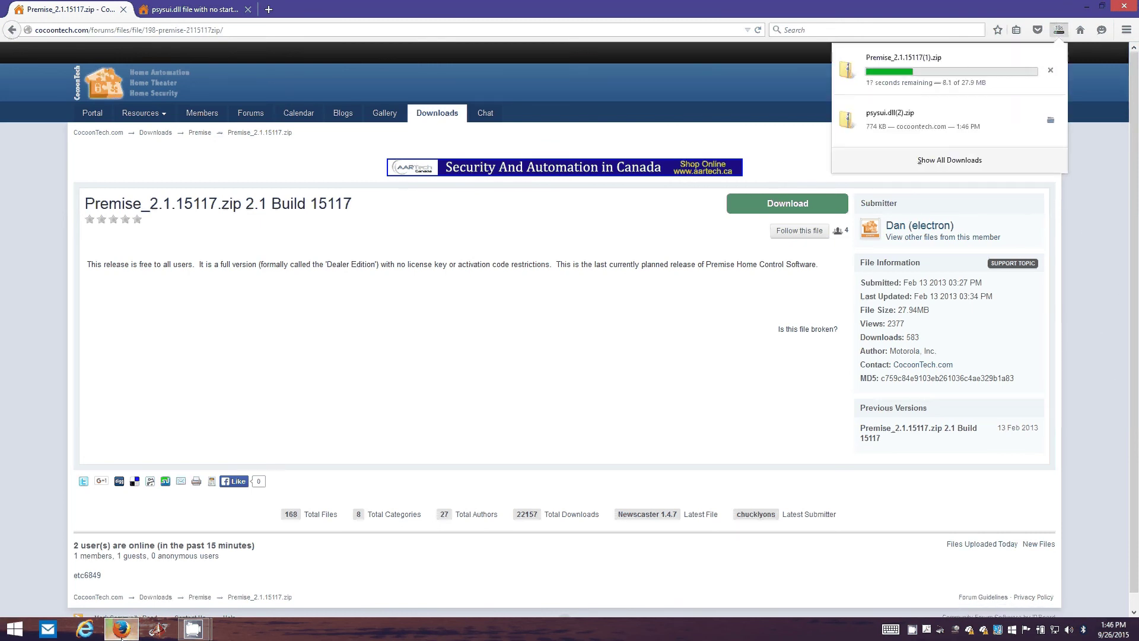
mouse_move(121, 630)
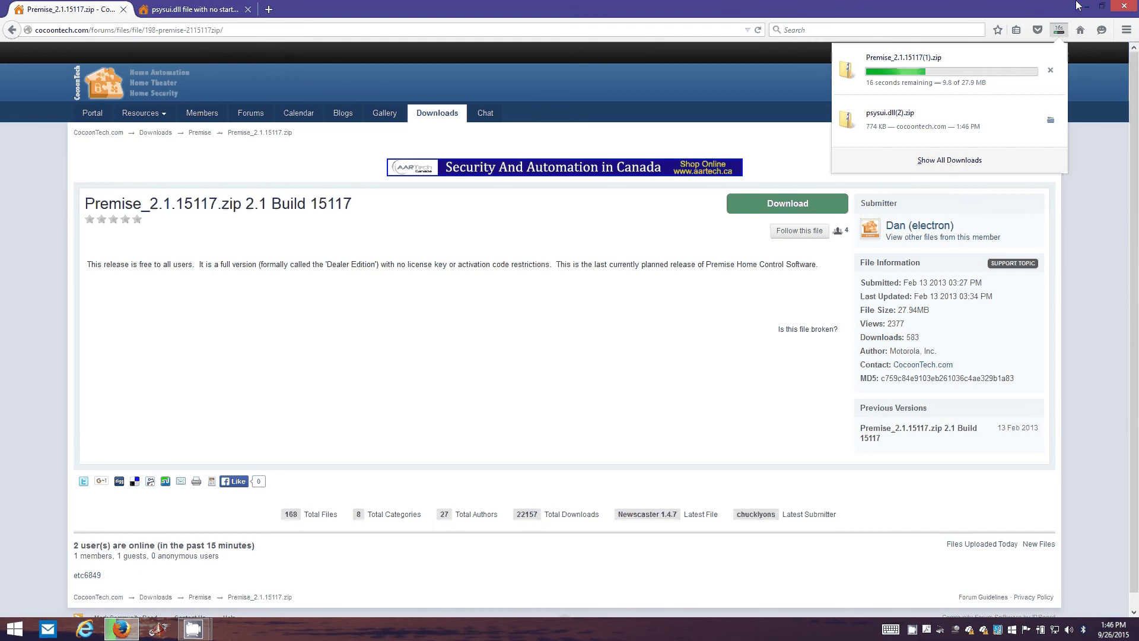
mouse_move(1083, 5)
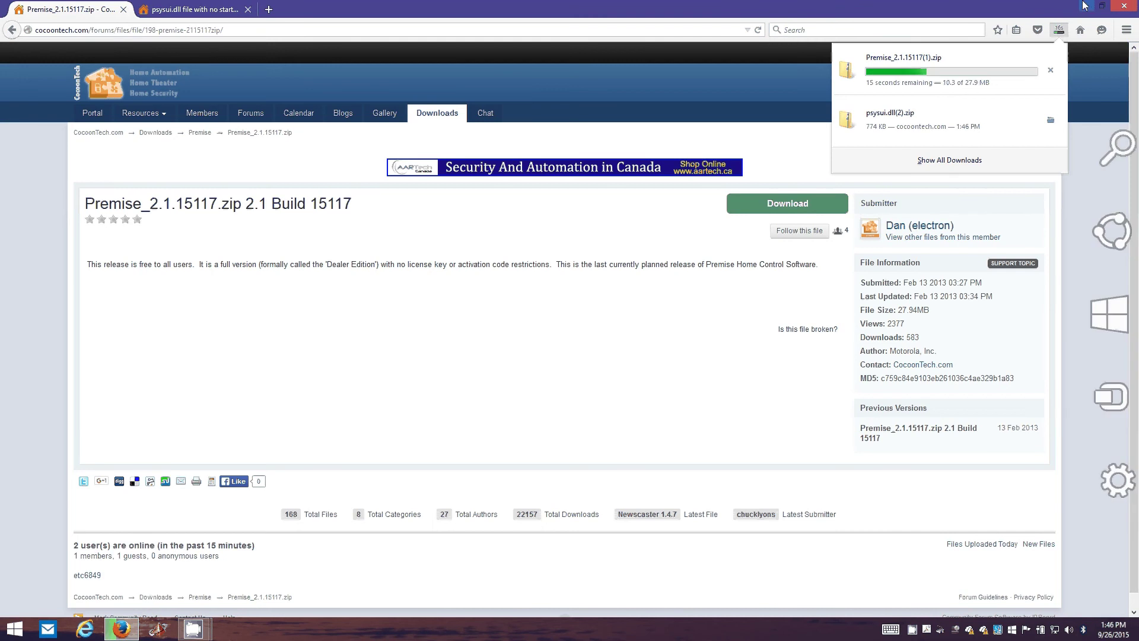
left_click(854, 5)
left_click(1059, 30)
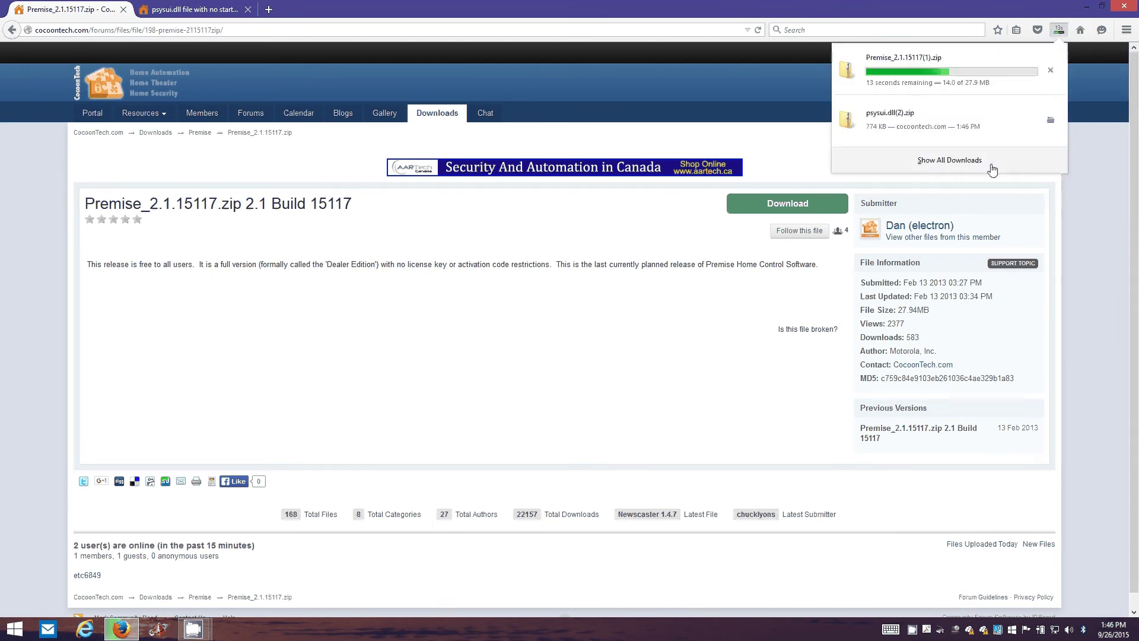
left_click(949, 160)
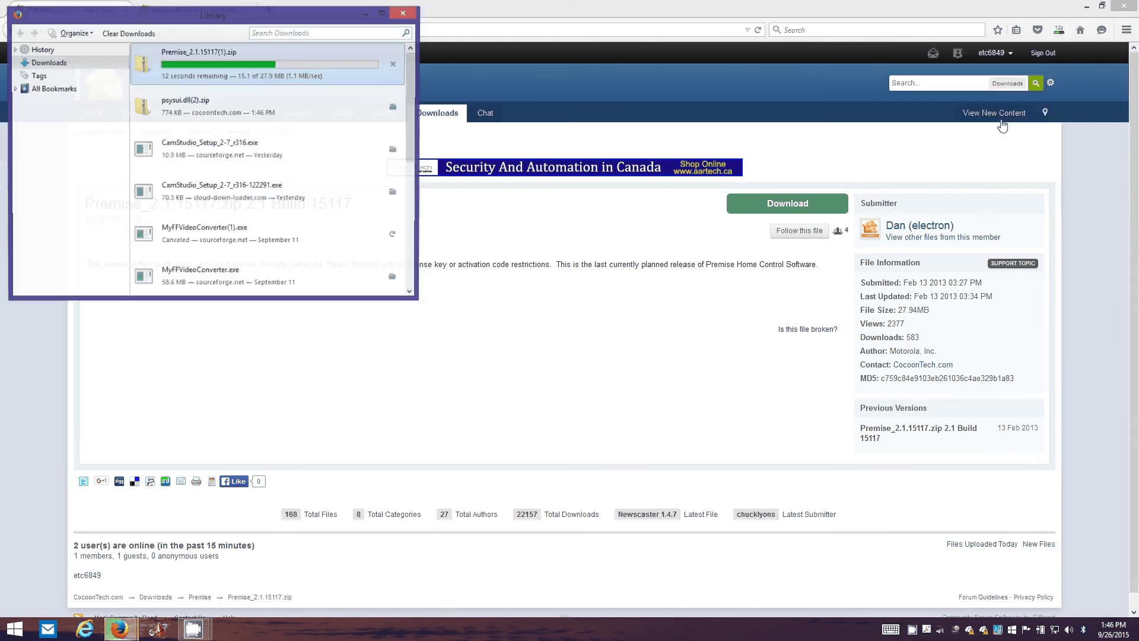
double_click(190, 23)
right_click(169, 94)
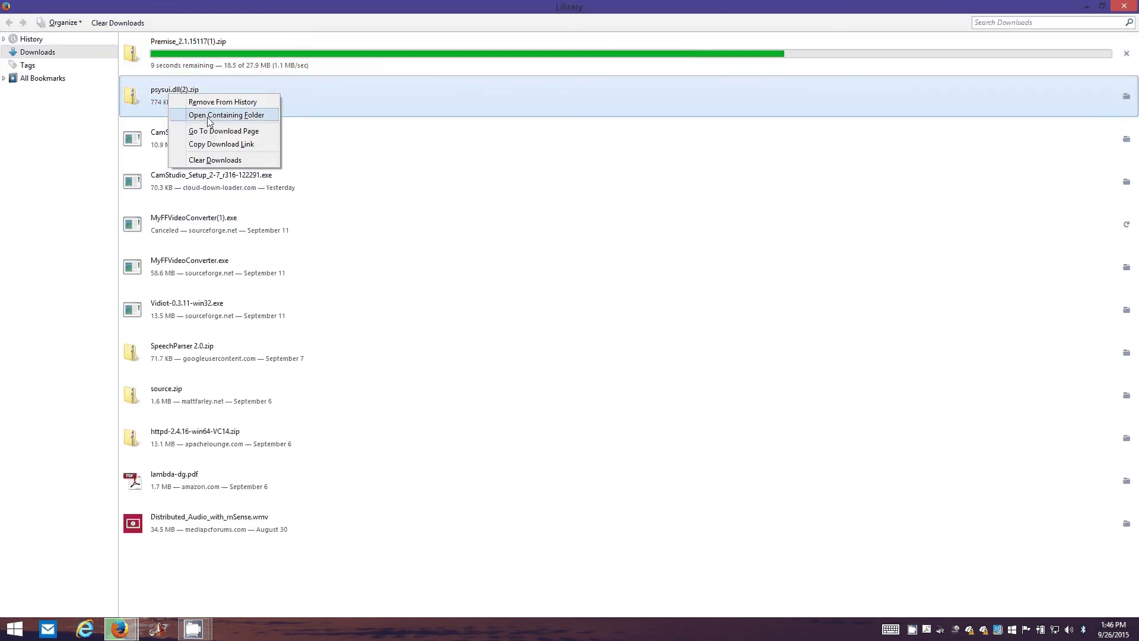
Step: Copy psysui.dll.zip and Premise_2.1.15117.zip from the Downloads folder, then minimize the Library and Firefox
left_click(210, 115)
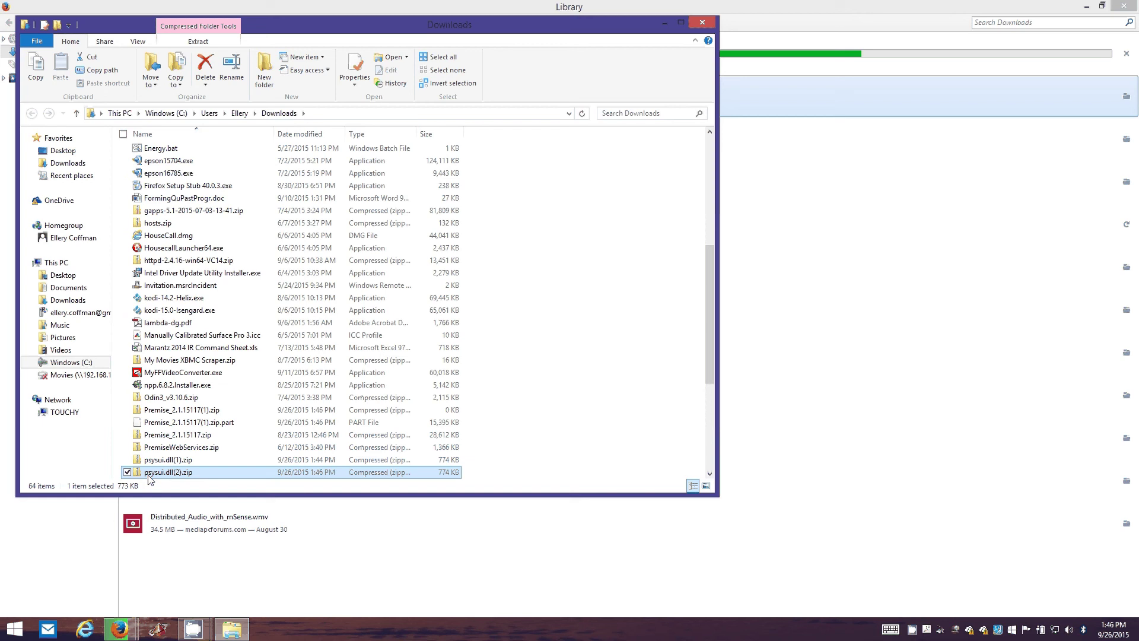
left_click(162, 462)
scroll(162, 464, "down", 2)
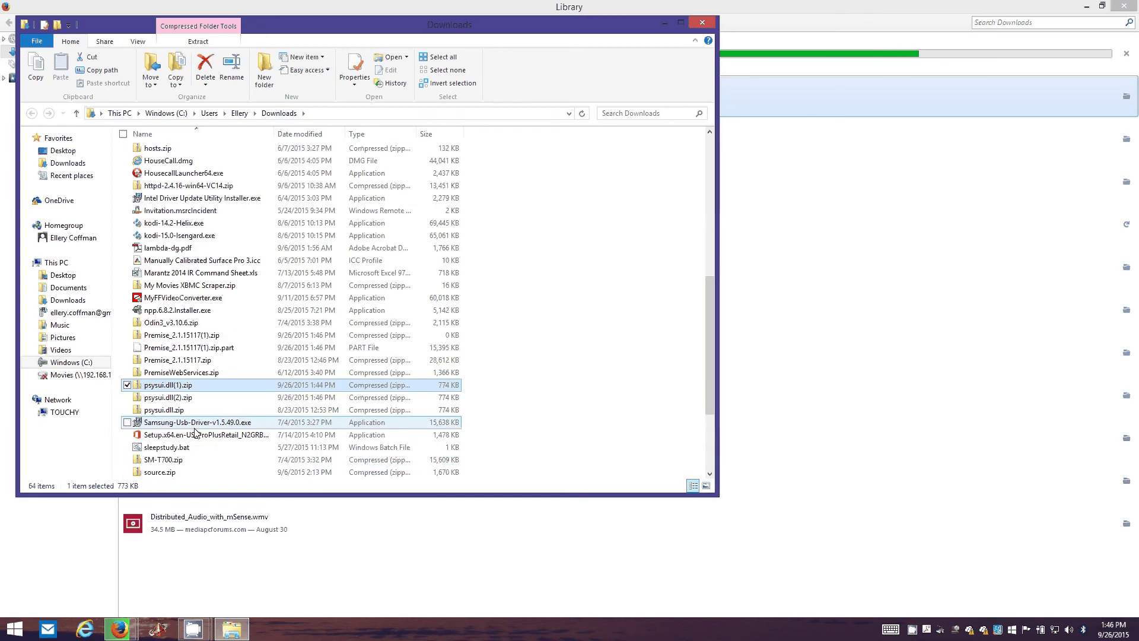
left_click(183, 398)
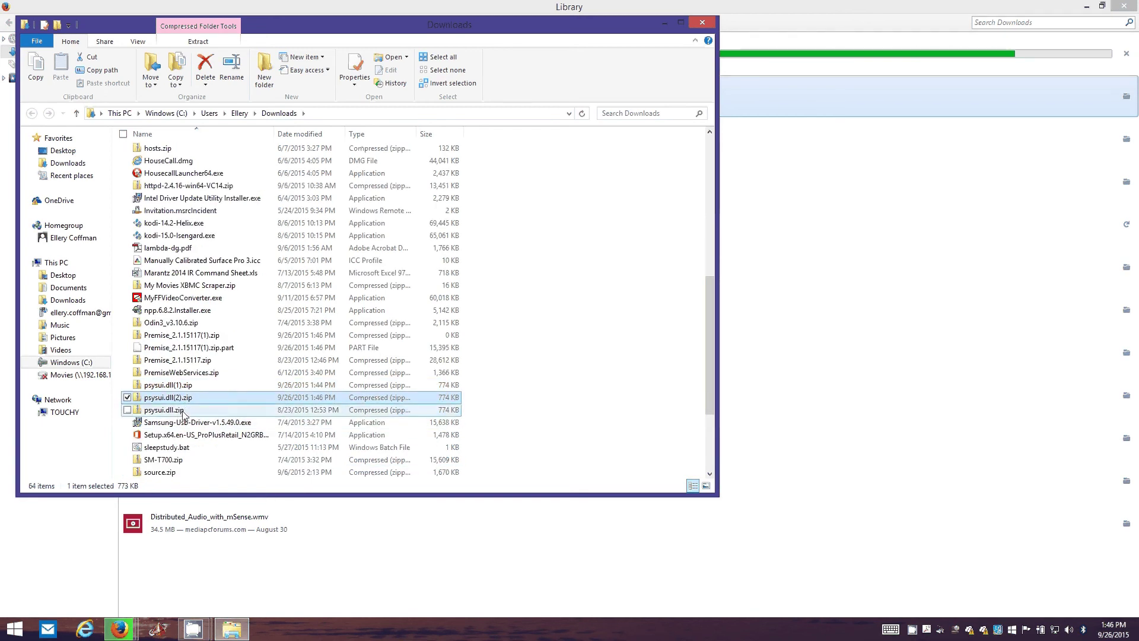
left_click(196, 409)
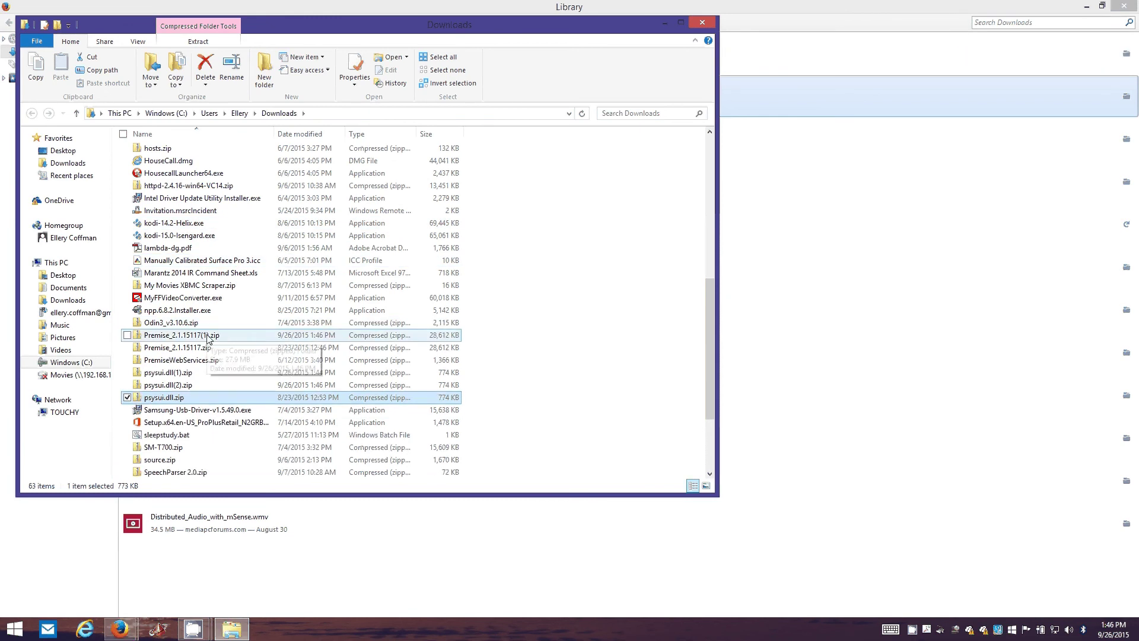
left_click(170, 349, "ctrl")
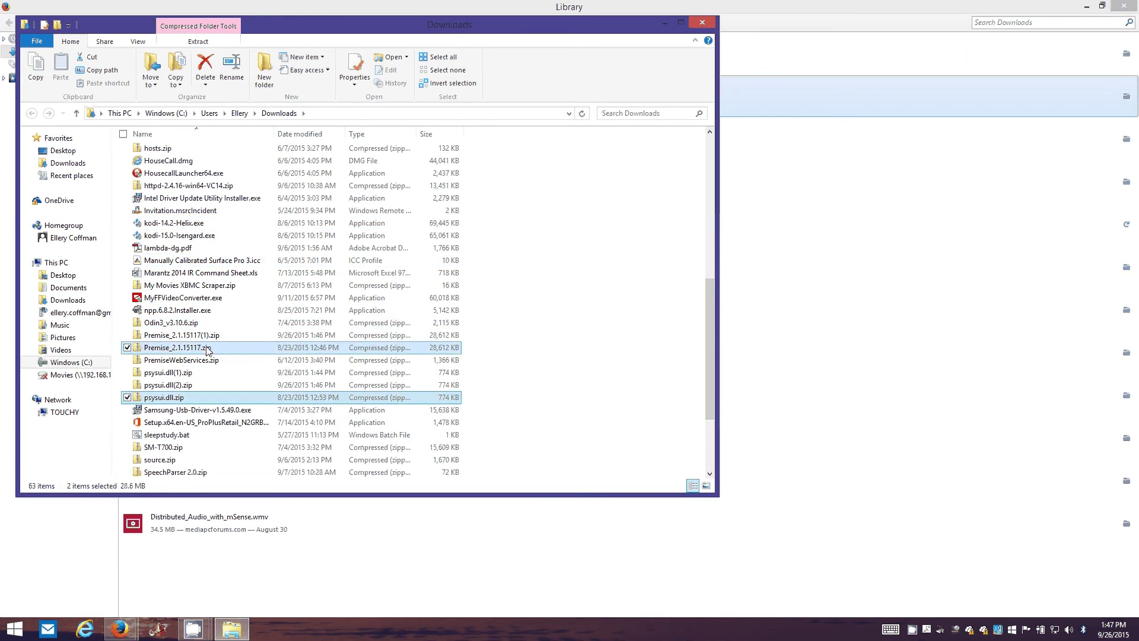
right_click(170, 350)
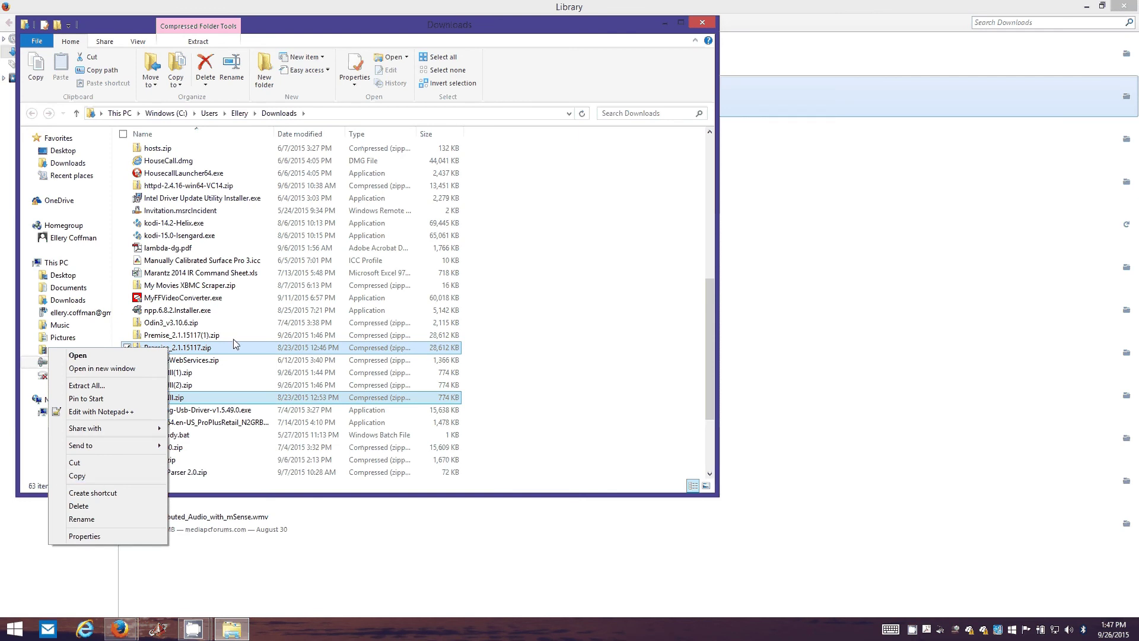
left_click(100, 476)
left_click(1087, 6)
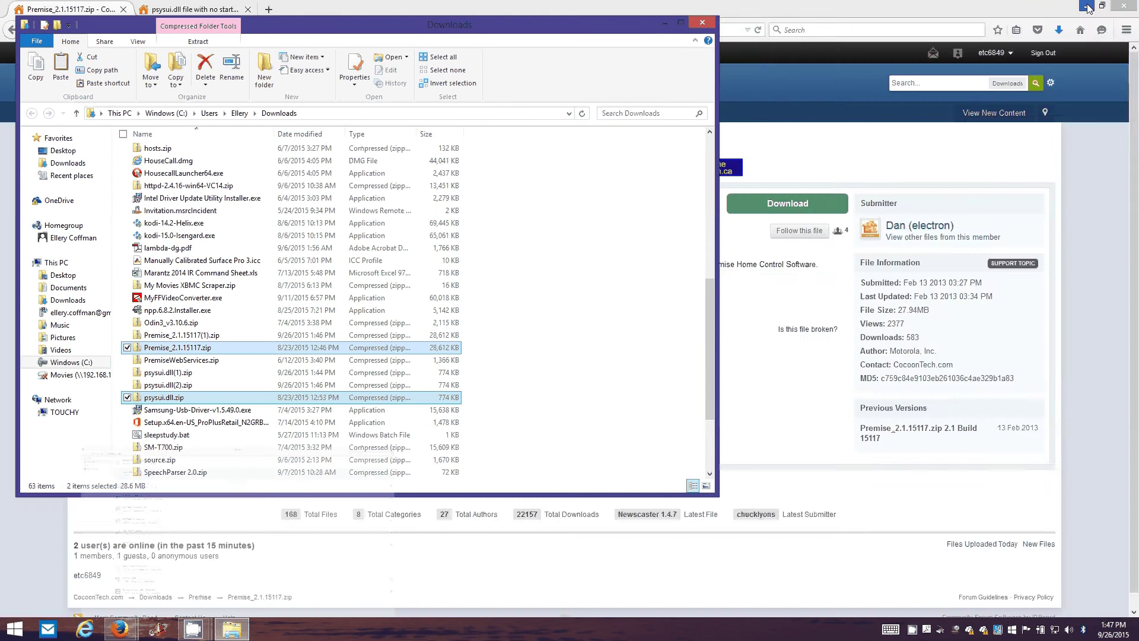
left_click(1087, 6)
Step: Clear the remaining windows and paste the two zip files onto the desktop
left_click(665, 22)
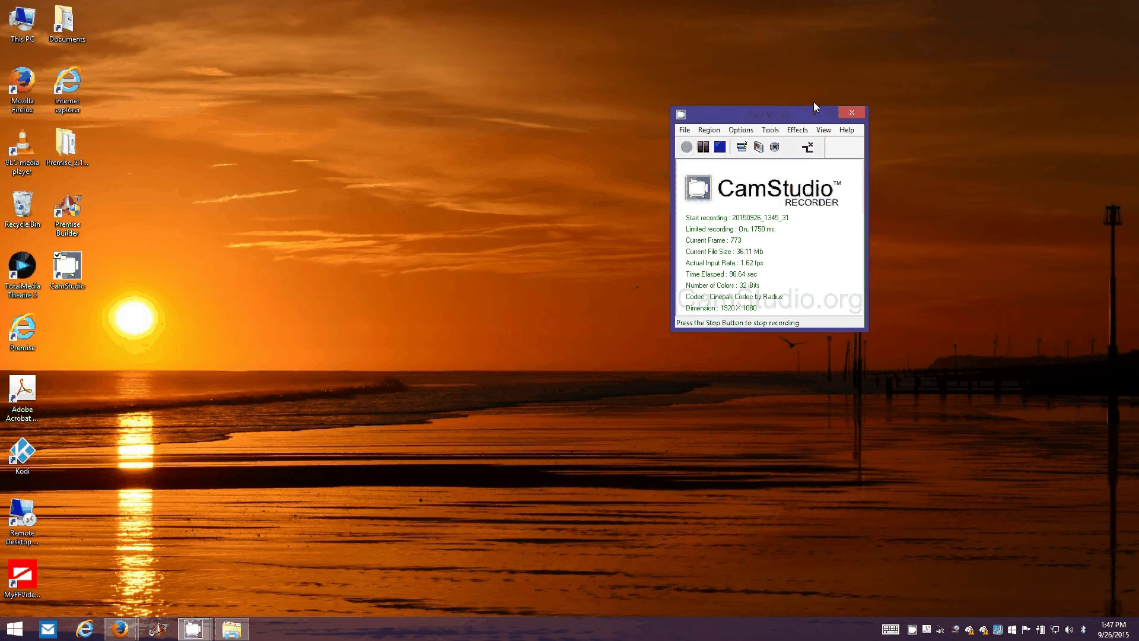
left_click(813, 104)
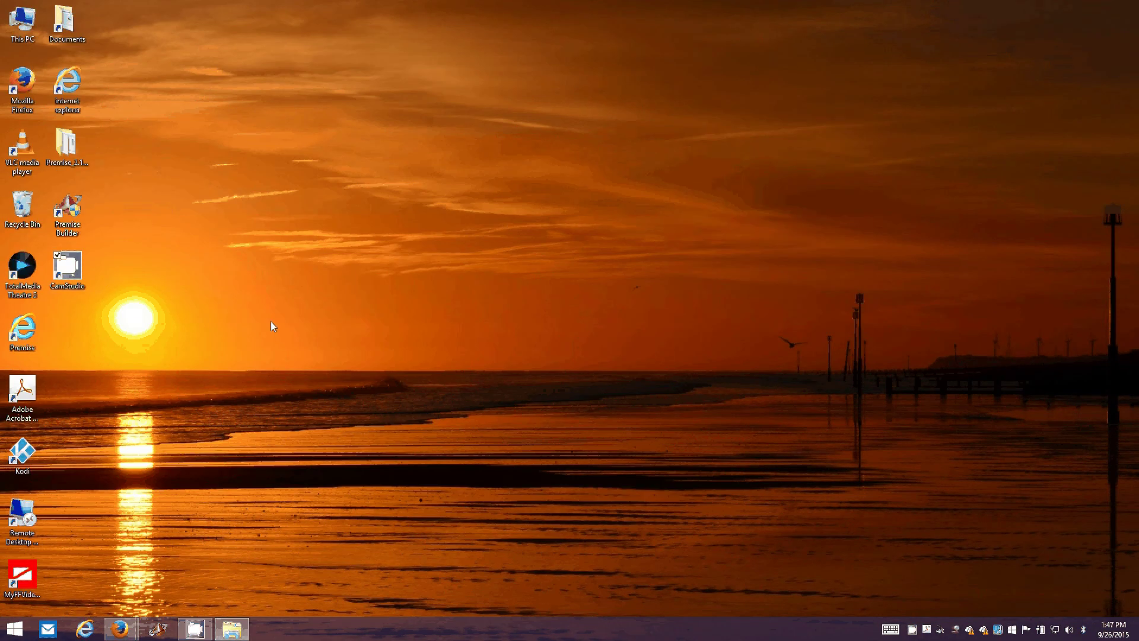
right_click(270, 322)
left_click(205, 373)
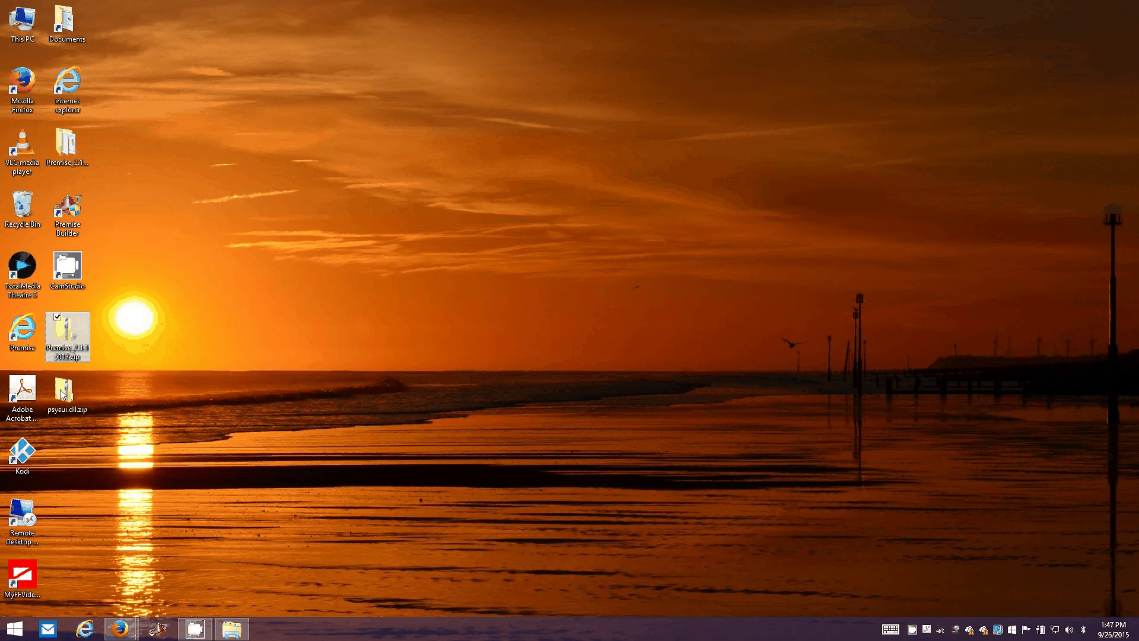
Step: Extract psysui.dll.zip on the desktop and close the resulting folder
right_click(59, 389)
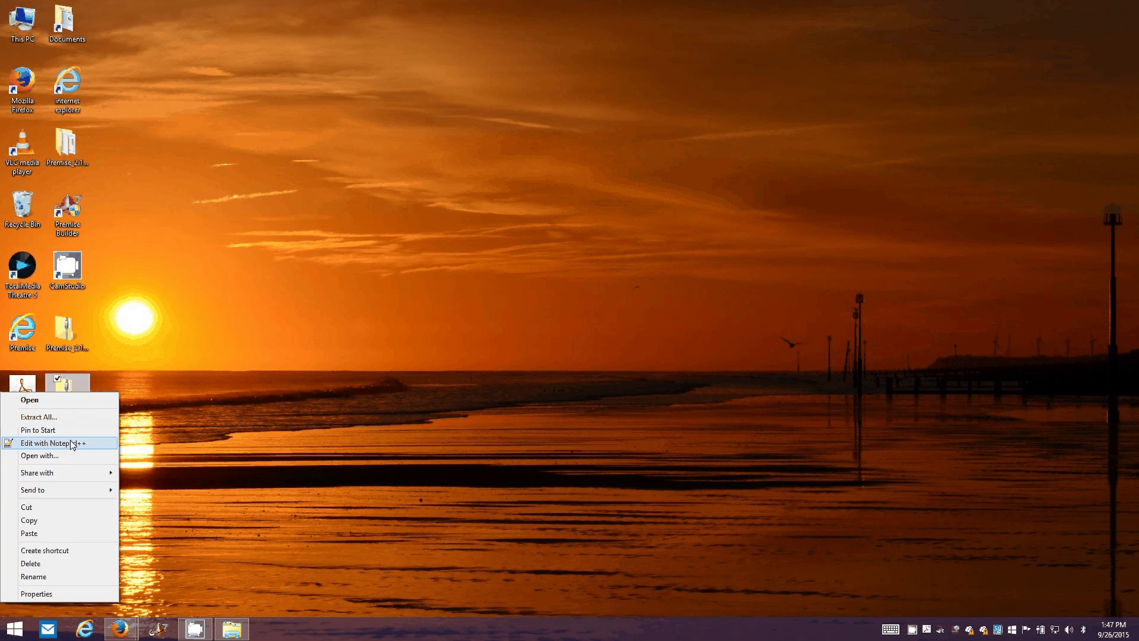
left_click(39, 416)
left_click(680, 430)
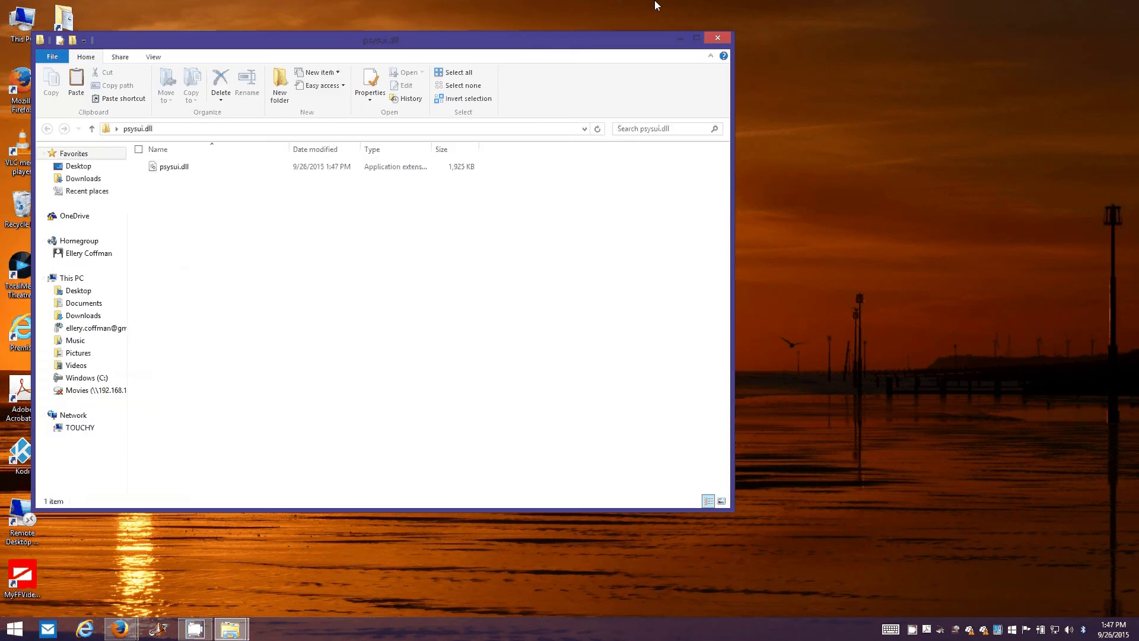
key("alt+F4")
Step: Extract the Premise_2.1.15117 zip to its default folder, replacing the existing files
left_click(65, 335)
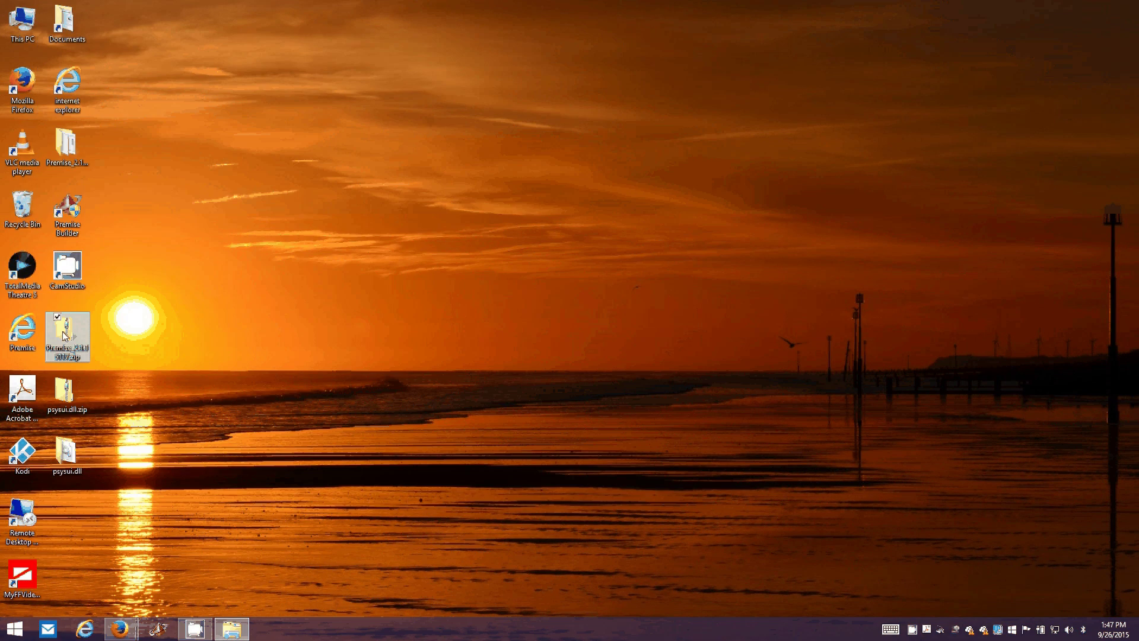
right_click(65, 335)
left_click(59, 356)
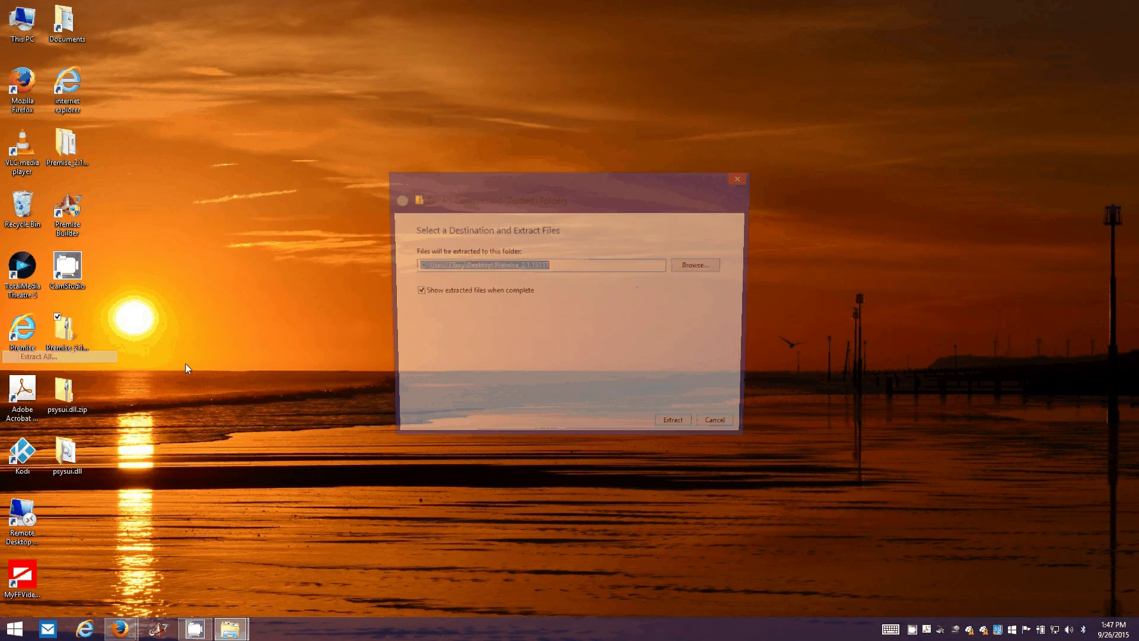
left_click(672, 430)
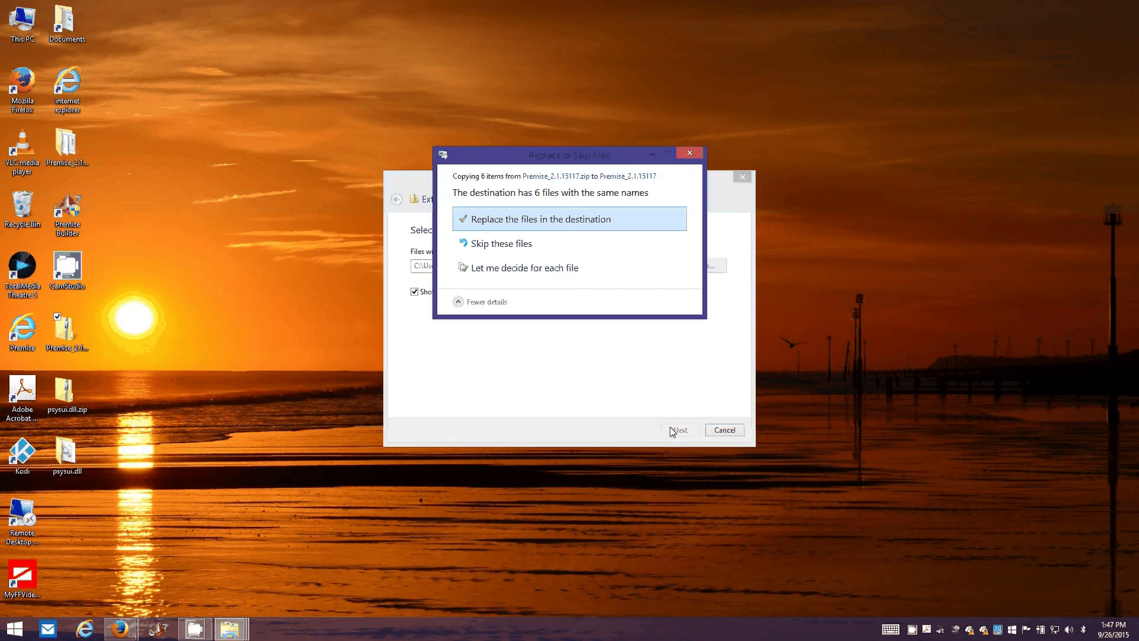
left_click(555, 220)
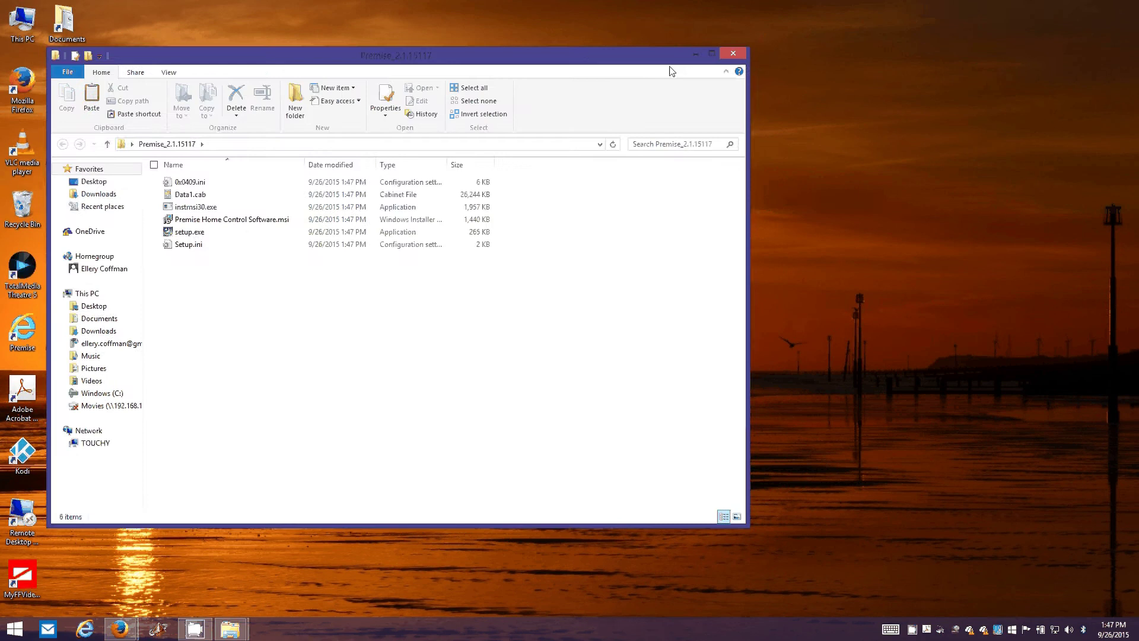
Step: Turn on compatibility mode for Premise Home Control Software.msi, keeping 'Previous version of Windows'
left_click_drag(637, 56, 817, 1)
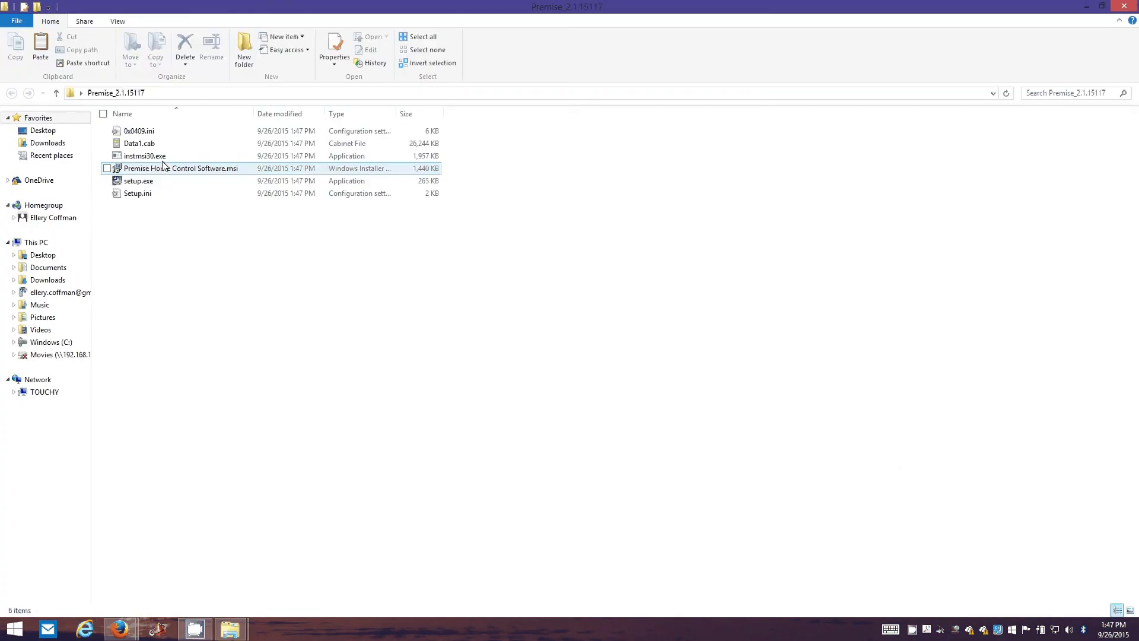
left_click(199, 171)
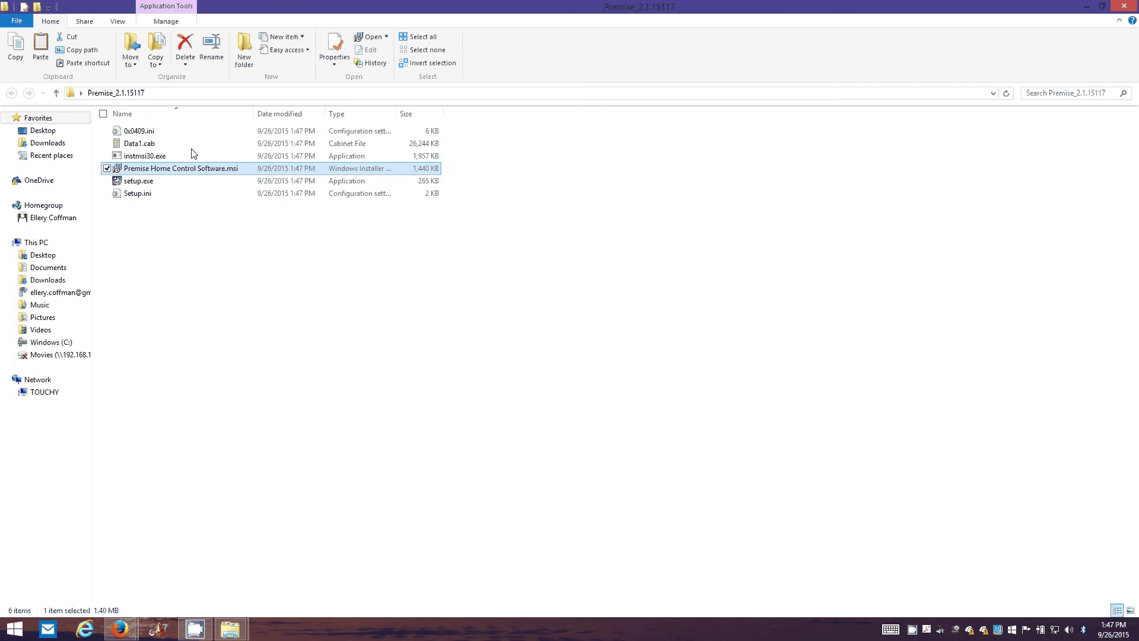
right_click(139, 169)
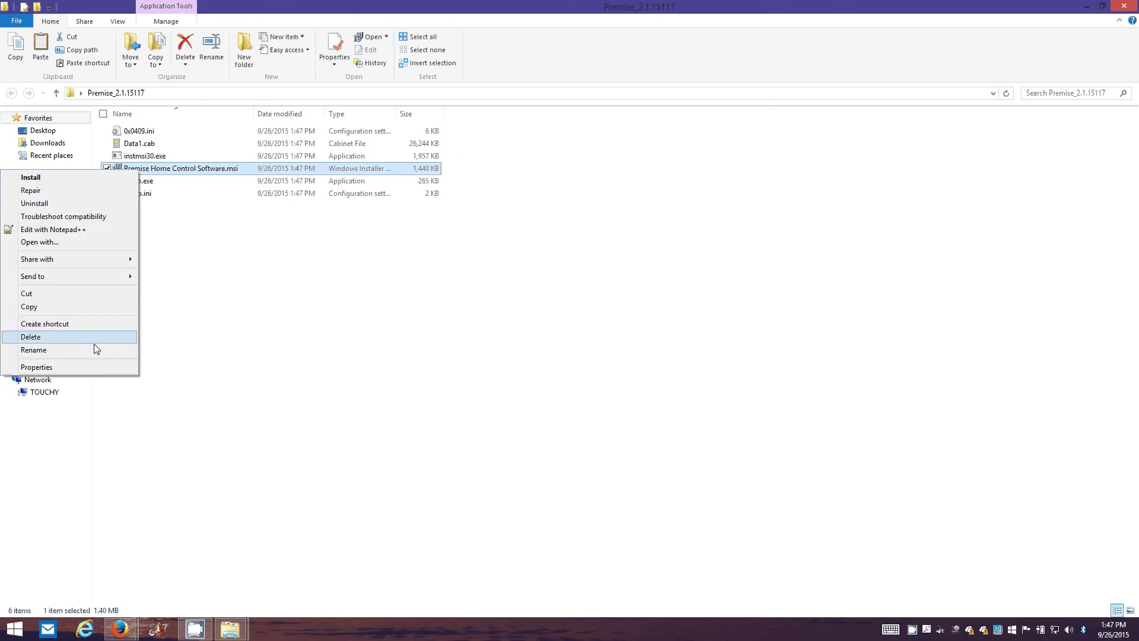
left_click(177, 179)
left_click(176, 170)
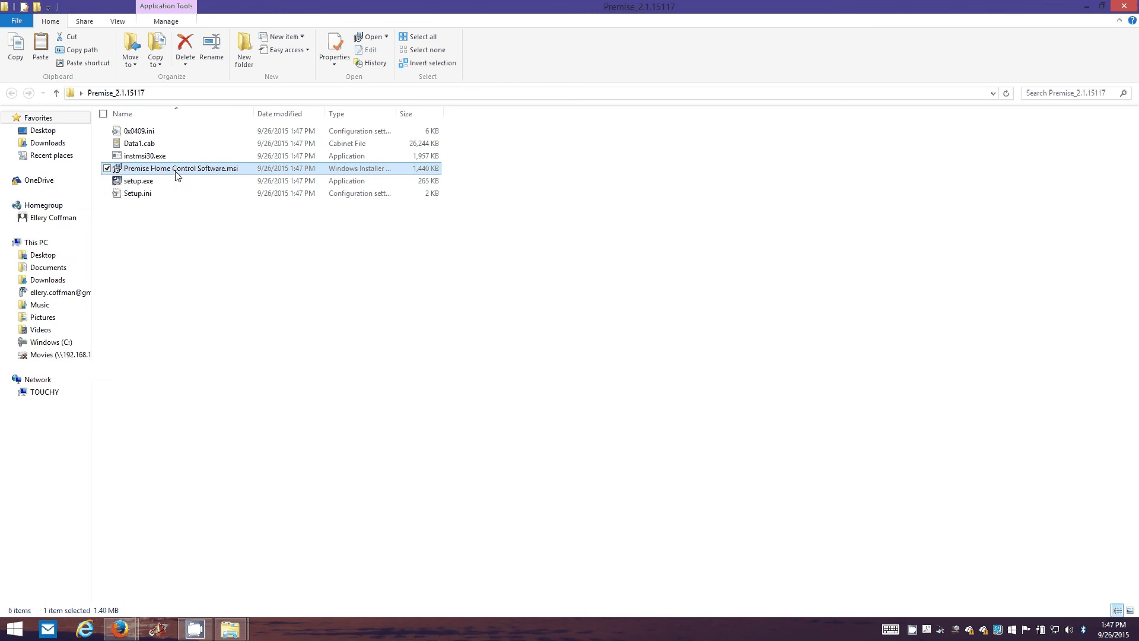
right_click(176, 172)
left_click(109, 381)
left_click(109, 381)
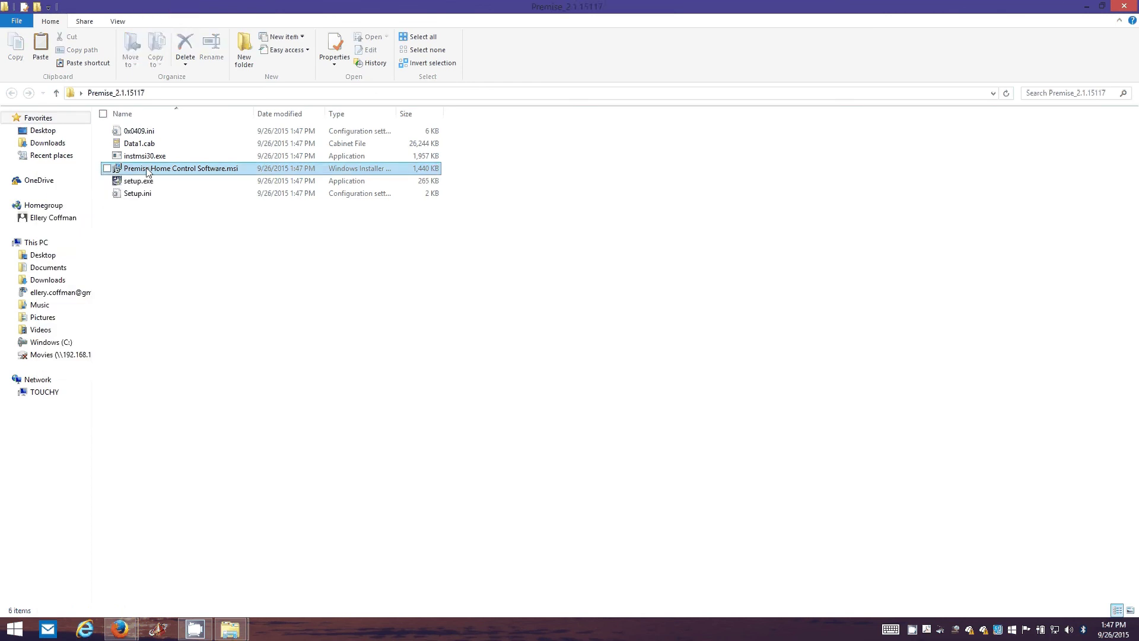
right_click(148, 171)
left_click(105, 358)
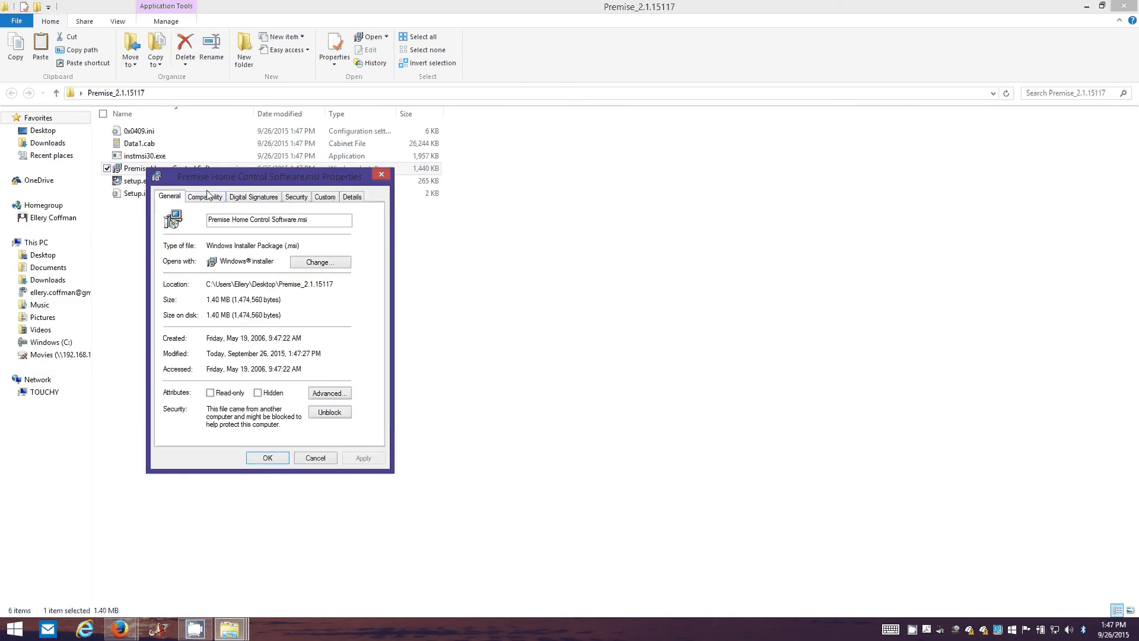
left_click(207, 196)
left_click(217, 277)
left_click(221, 292)
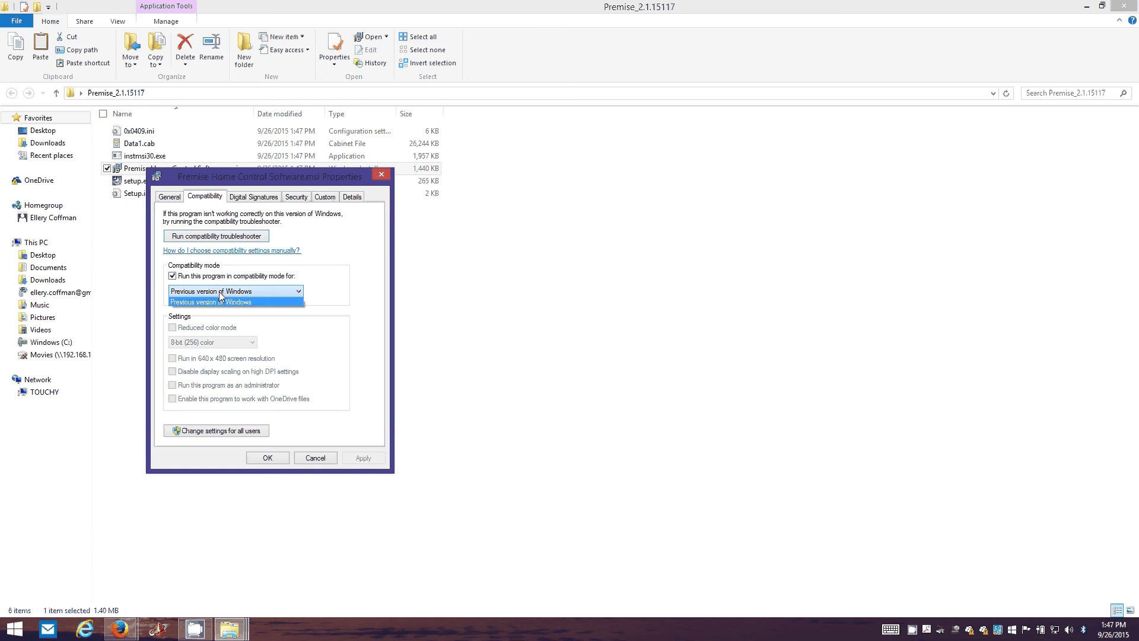
left_click(221, 302)
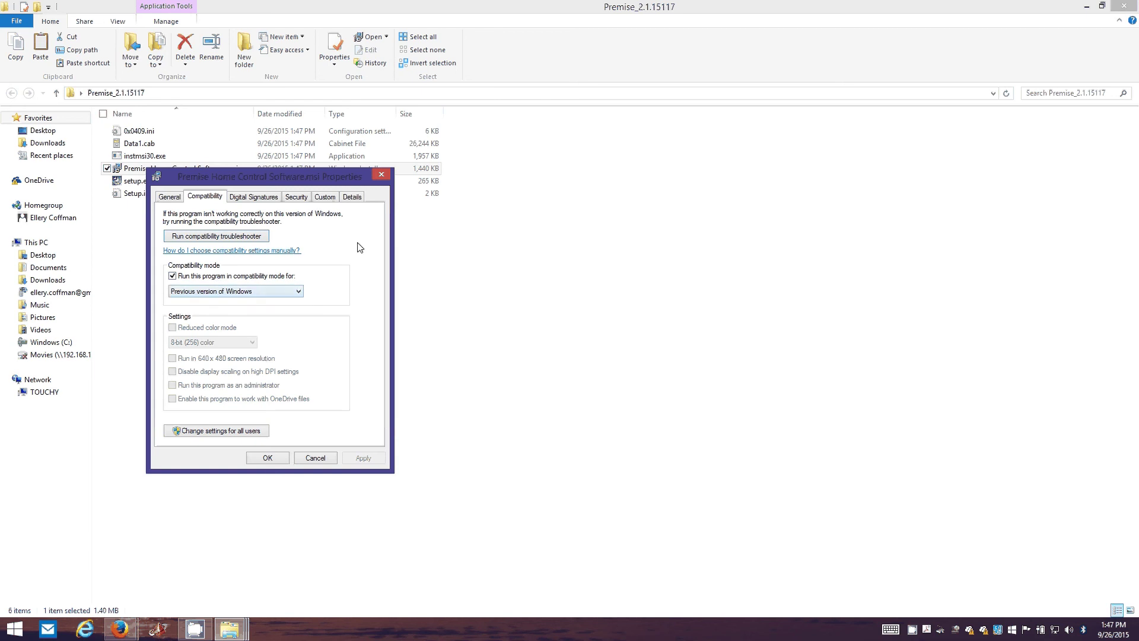
left_click(382, 174)
Step: Set setup.exe to Windows XP (Service Pack 2) compatibility, run as administrator, and save
right_click(140, 181)
left_click(102, 377)
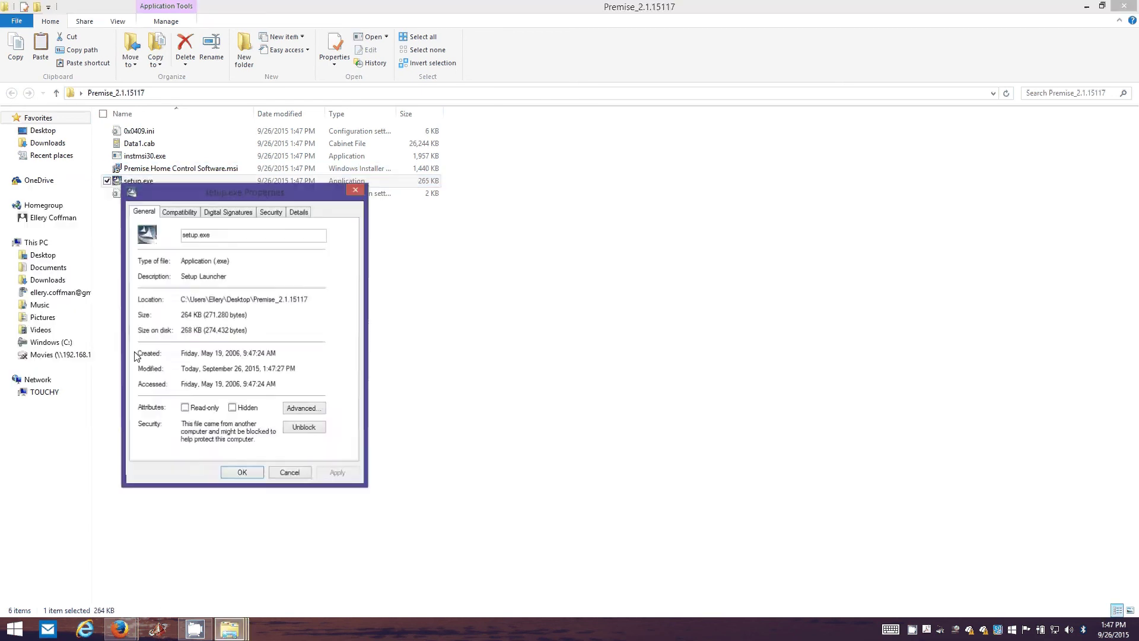
left_click(176, 213)
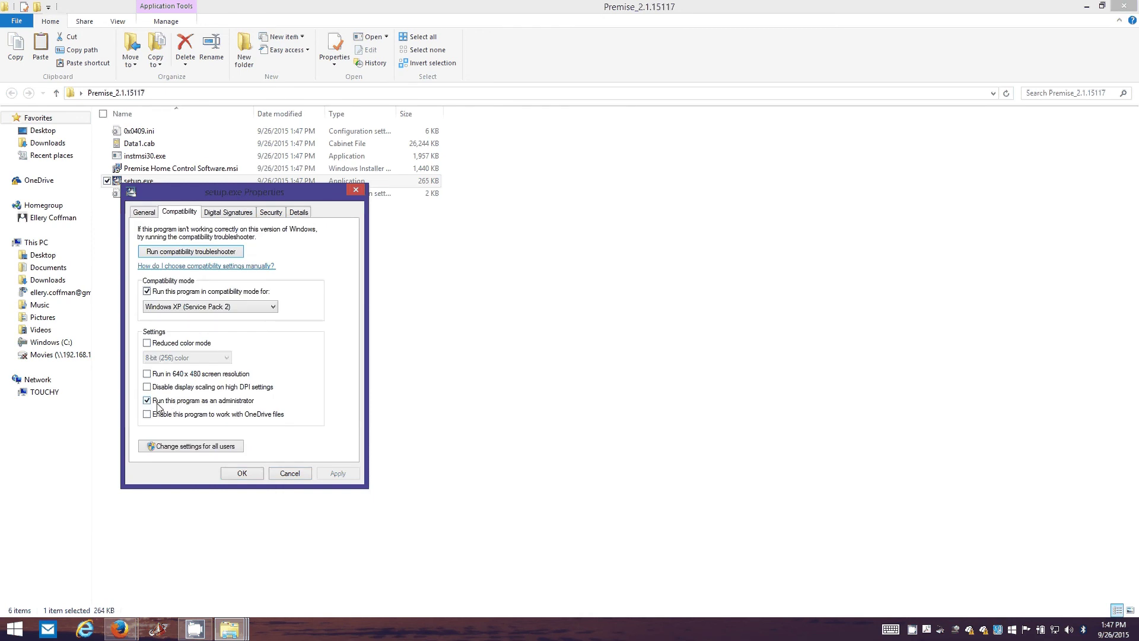
left_click(236, 306)
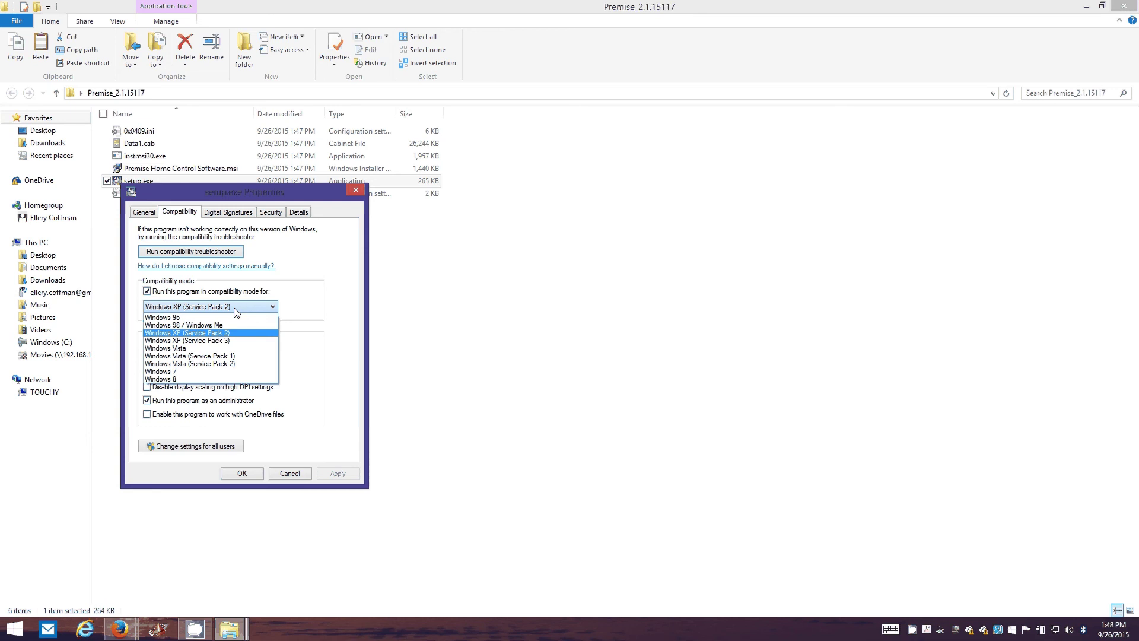
left_click(237, 333)
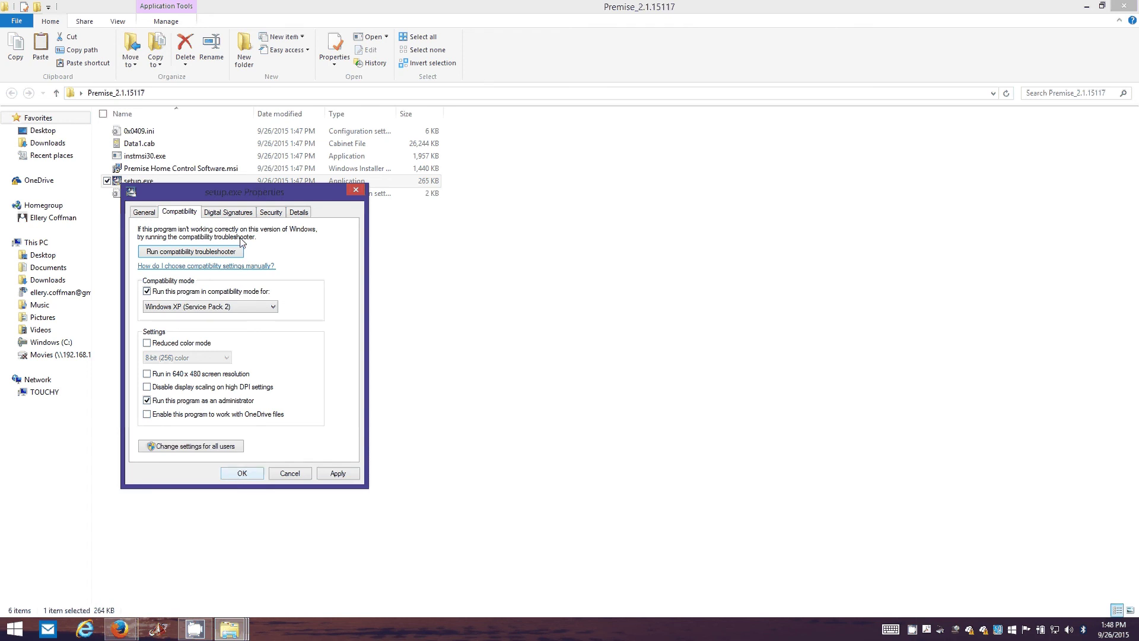
left_click_drag(238, 199, 311, 246)
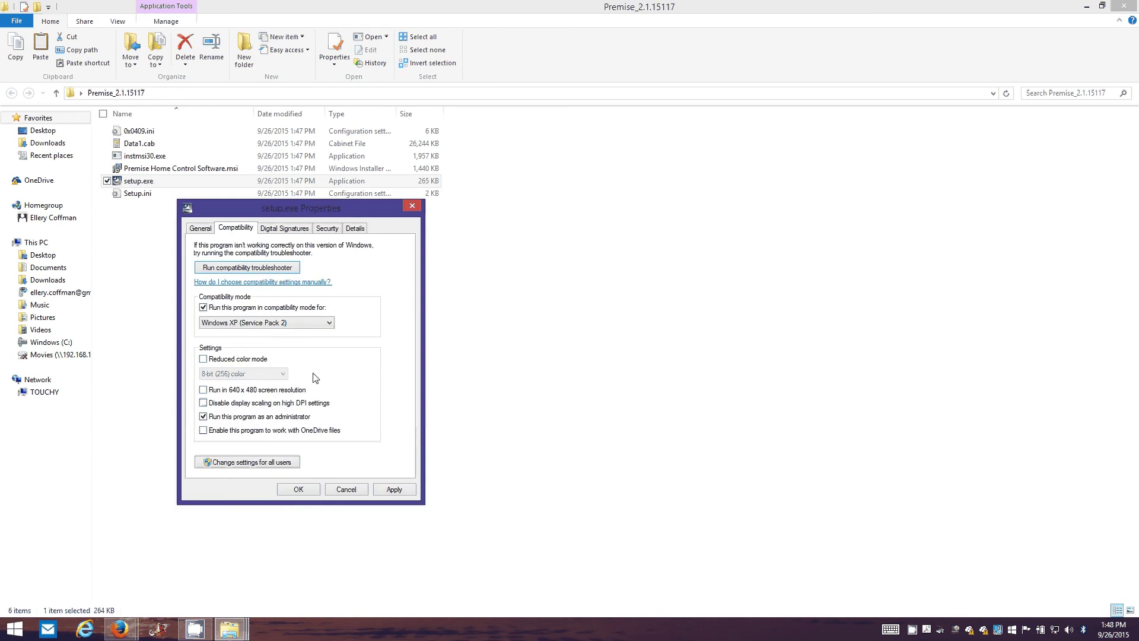
left_click(292, 490)
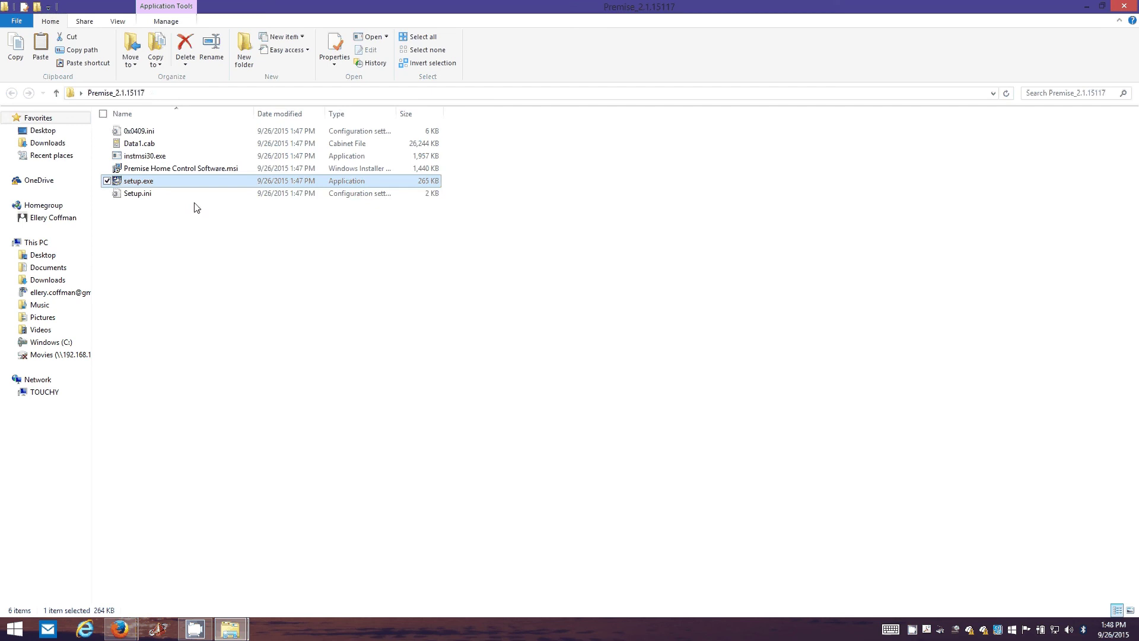
Step: Run Premise Home Control Software.msi and complete a Repair of the existing installation
left_click(146, 169)
left_click(148, 156)
left_click(152, 171)
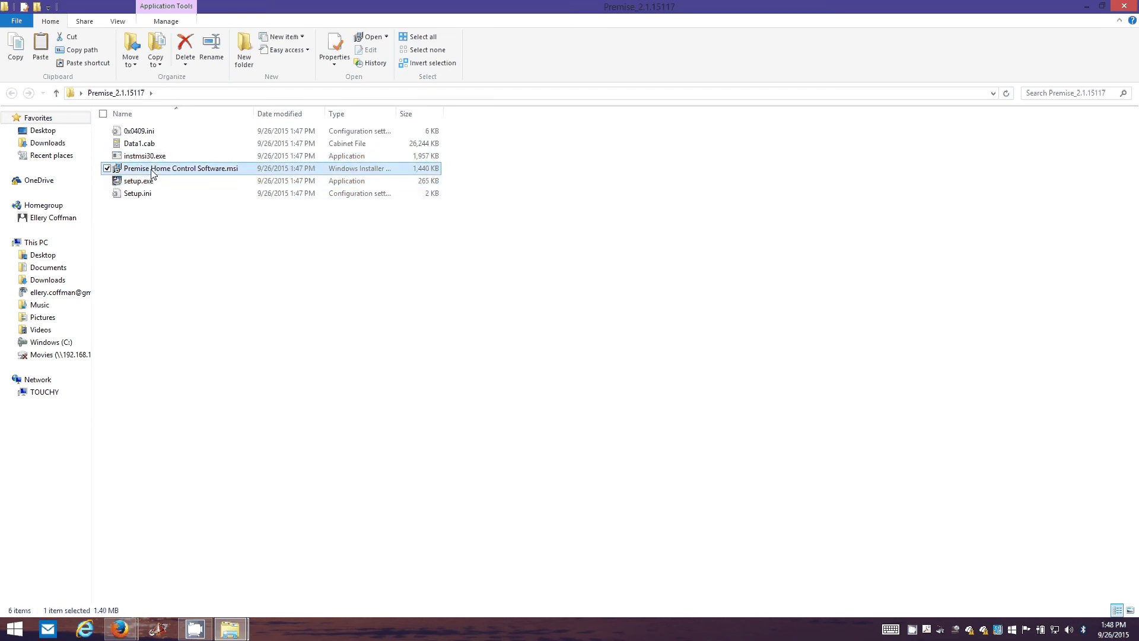
double_click(152, 170)
left_click(629, 408)
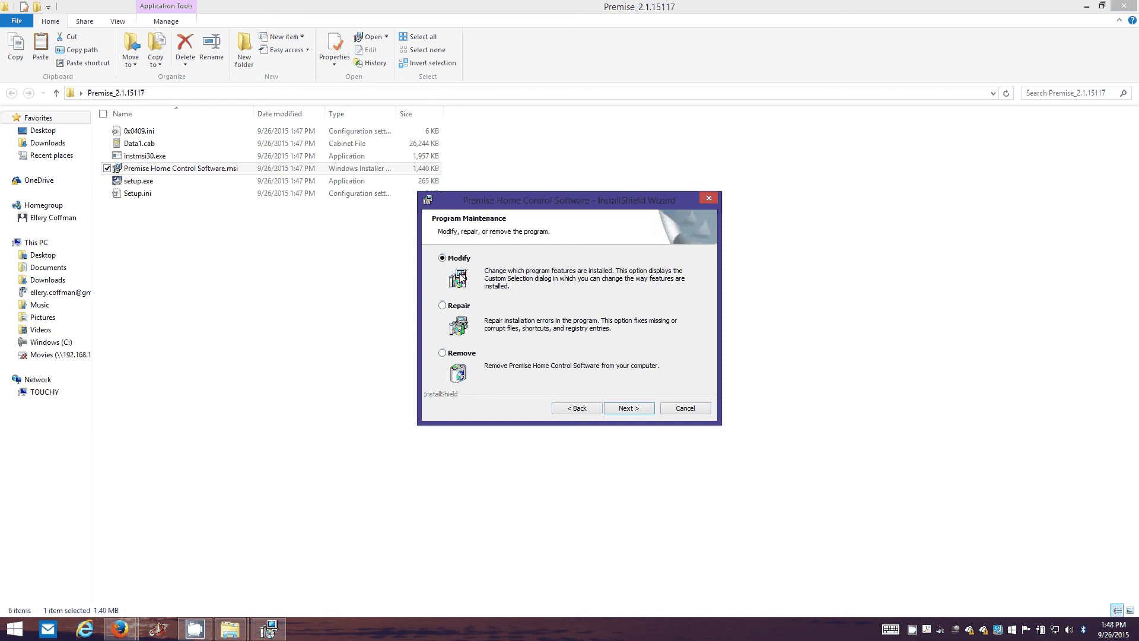
left_click(459, 307)
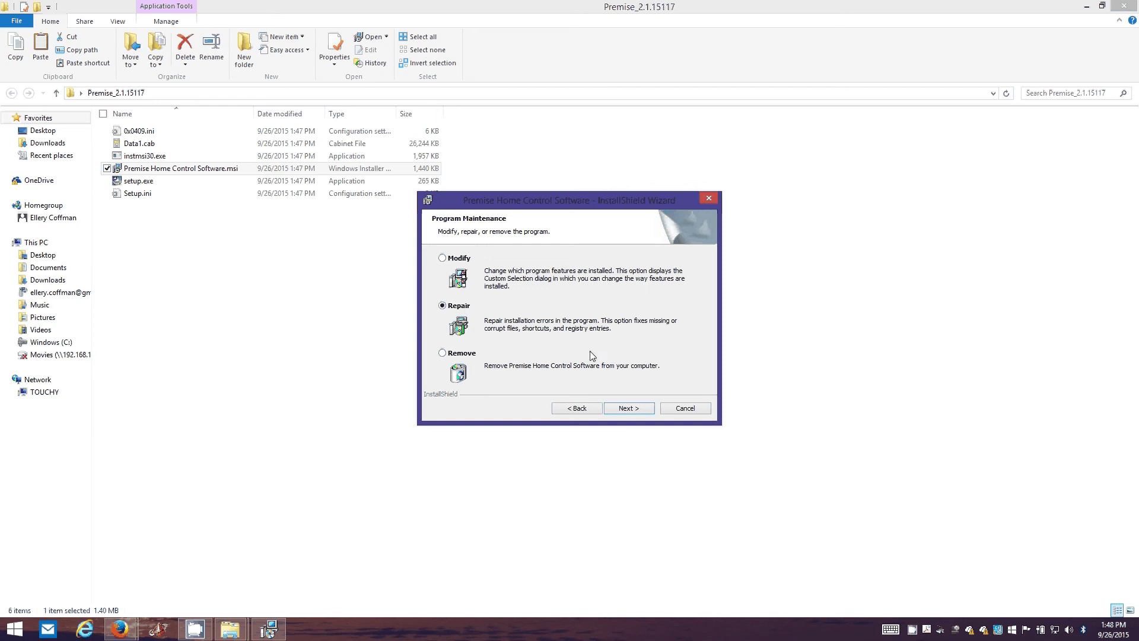
left_click(625, 408)
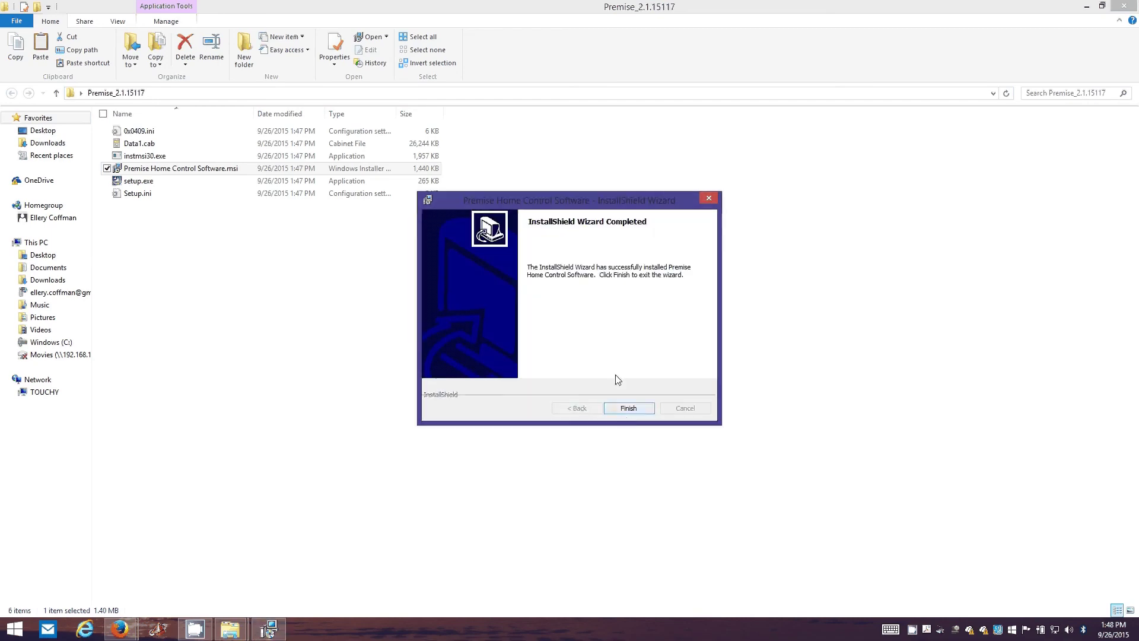
left_click(624, 409)
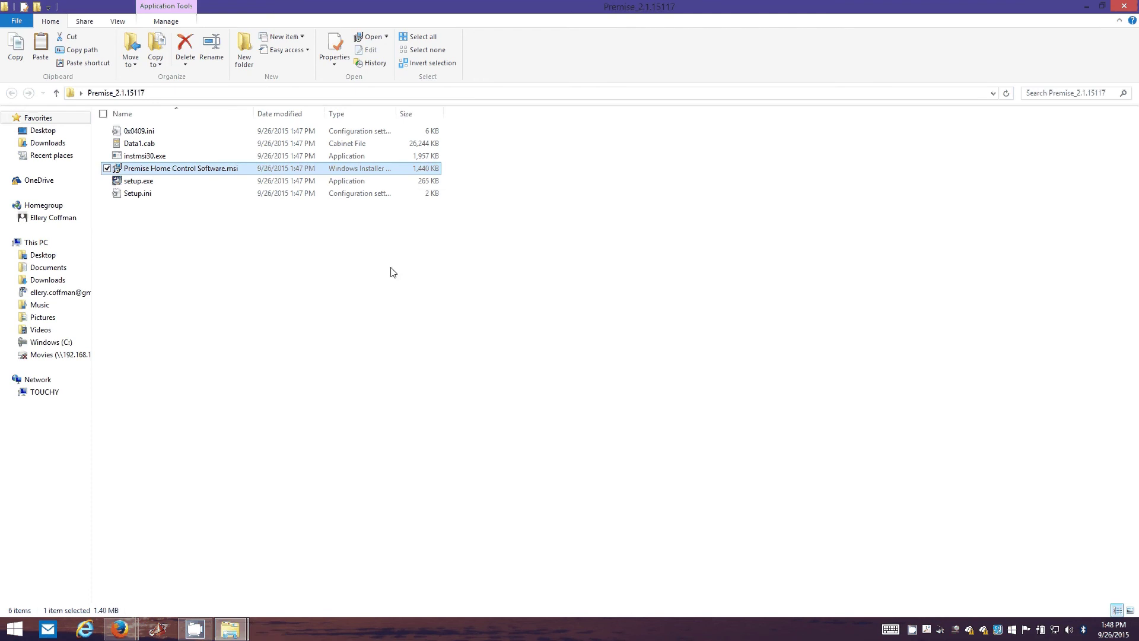
Step: Close the Premise folder, open the desktop psysui.dll folder and copy the 1,925 KB psysui.dll
left_click(1123, 6)
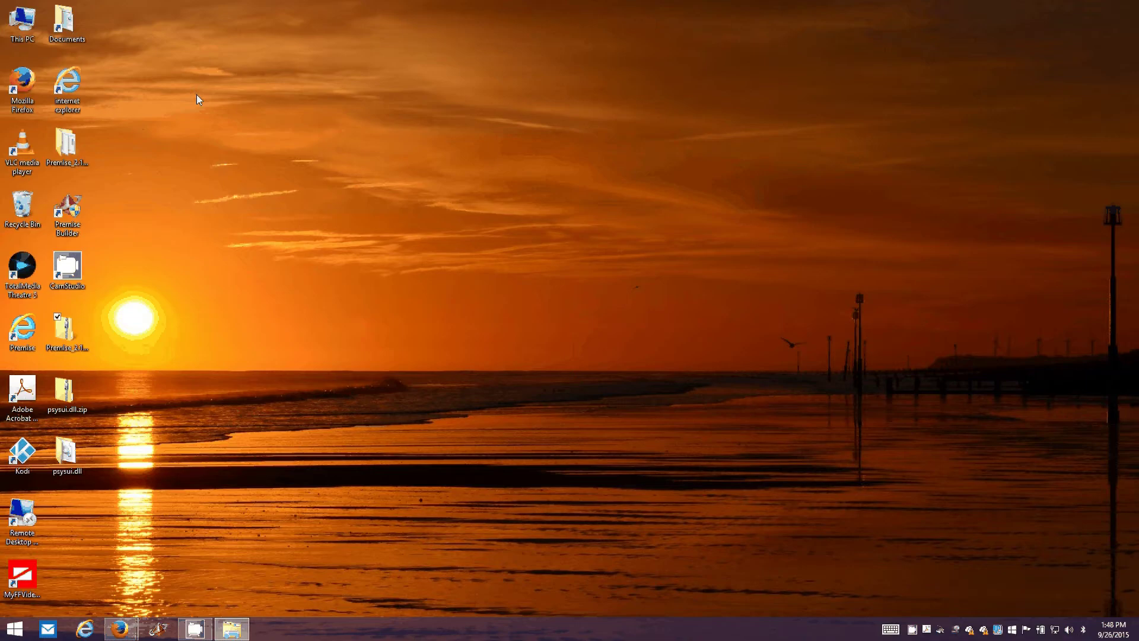
double_click(80, 450)
right_click(122, 133)
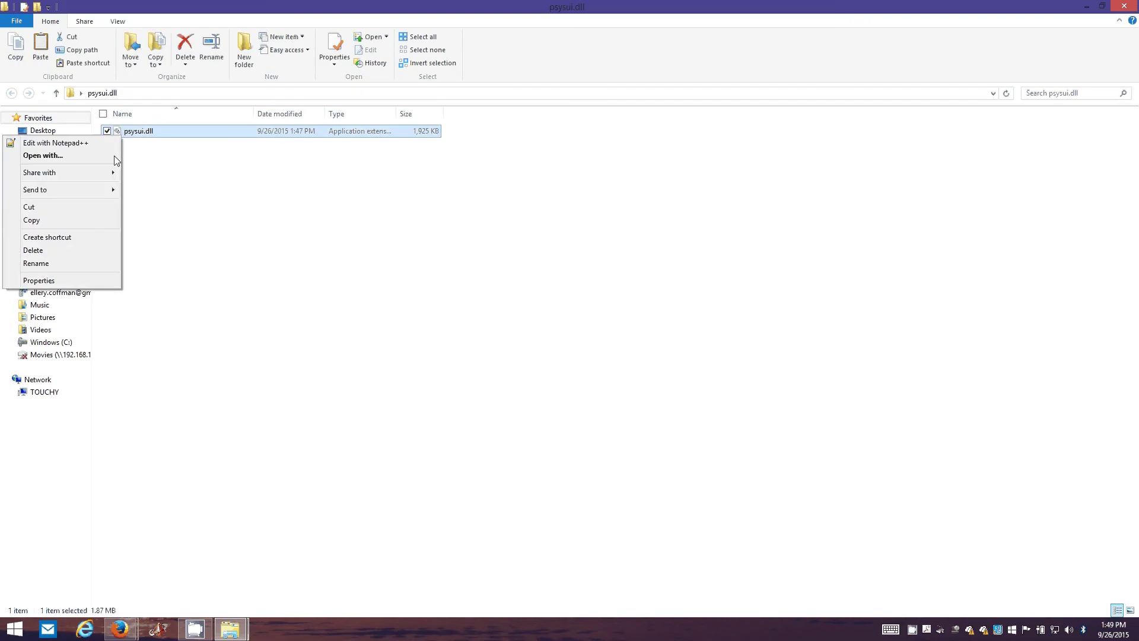
left_click(96, 221)
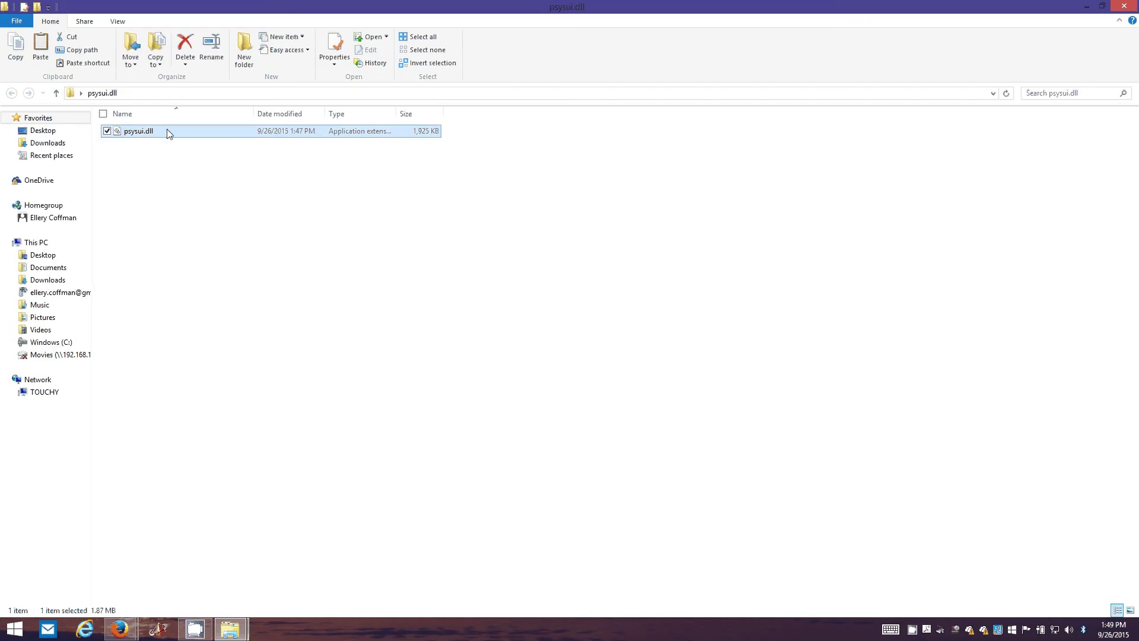
right_click(484, 632)
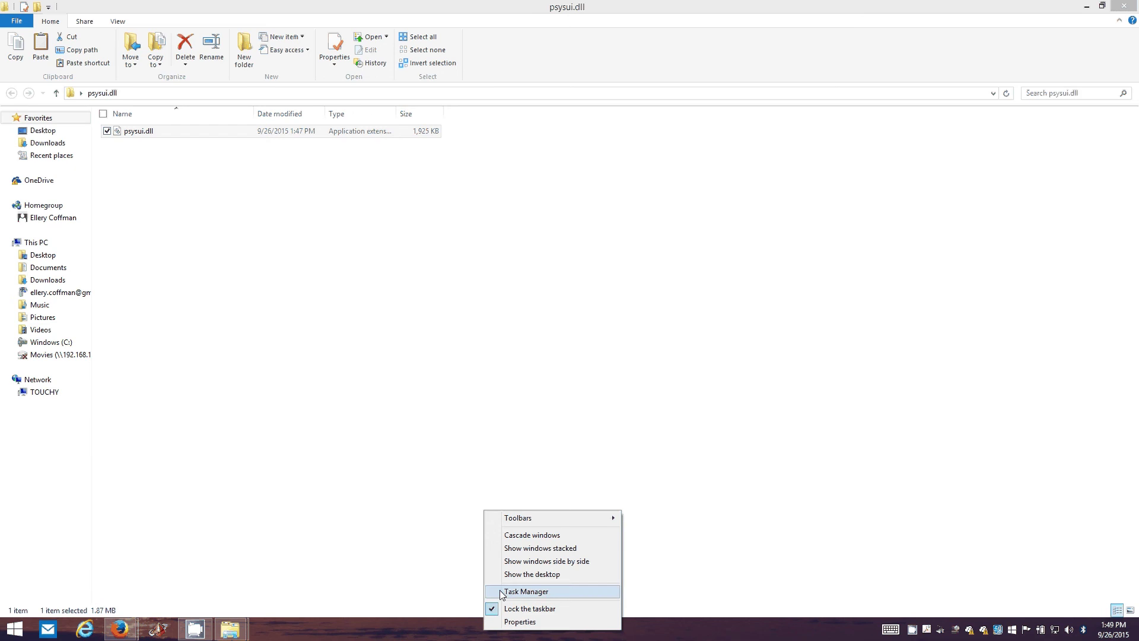
Step: Open Task Manager maximized on its Services tab, scrolled to the Premise services
left_click(501, 591)
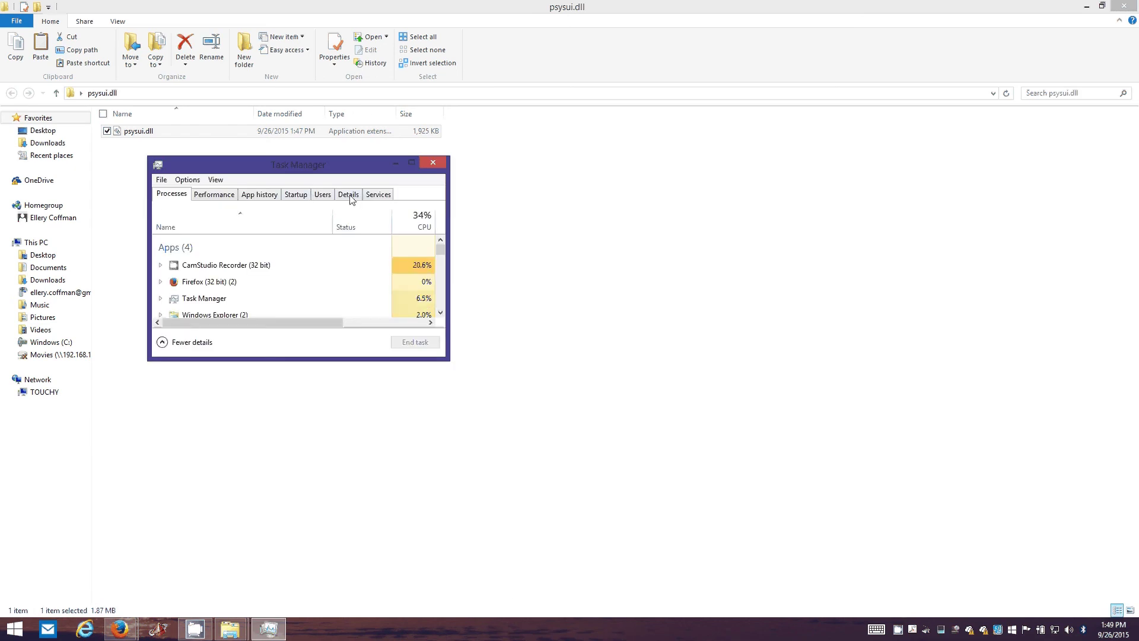
left_click(382, 198)
left_click(411, 162)
scroll(166, 447, "down", 7)
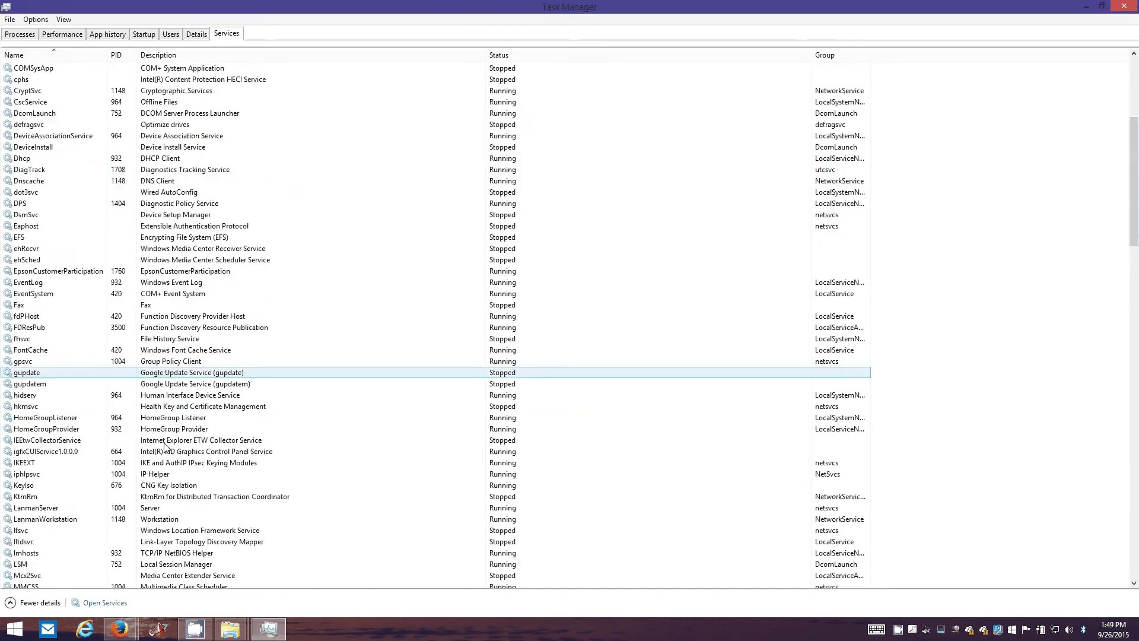
scroll(165, 450, "down", 13)
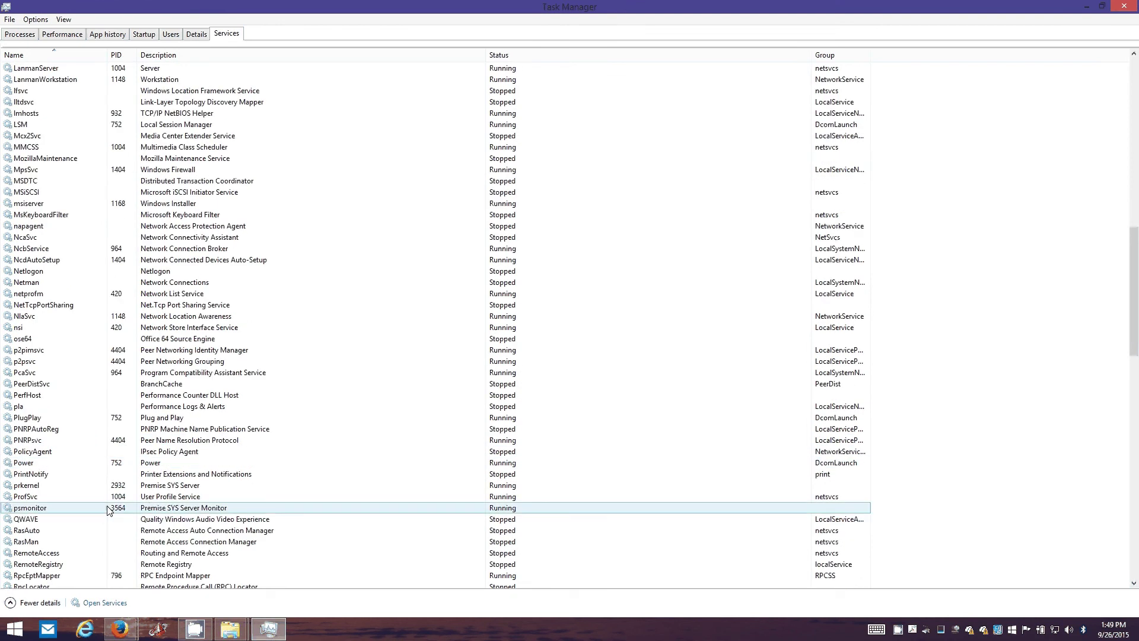
Step: Stop the Premise SYS Server (prkernel) and dismiss the error from stopping psmonitor
left_click(126, 485)
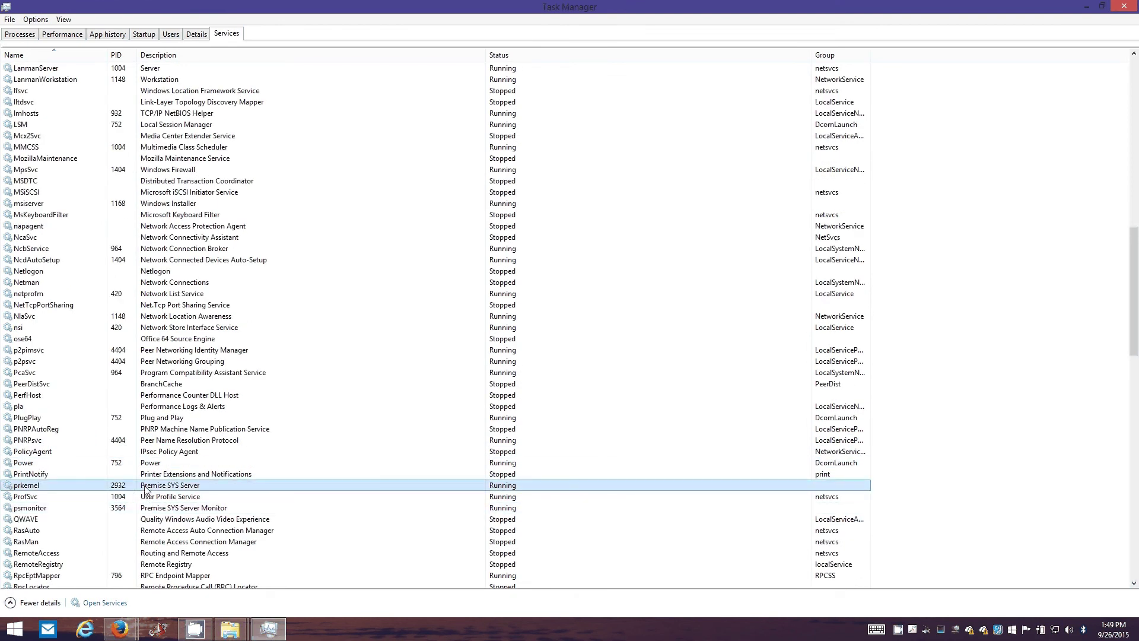
right_click(145, 487)
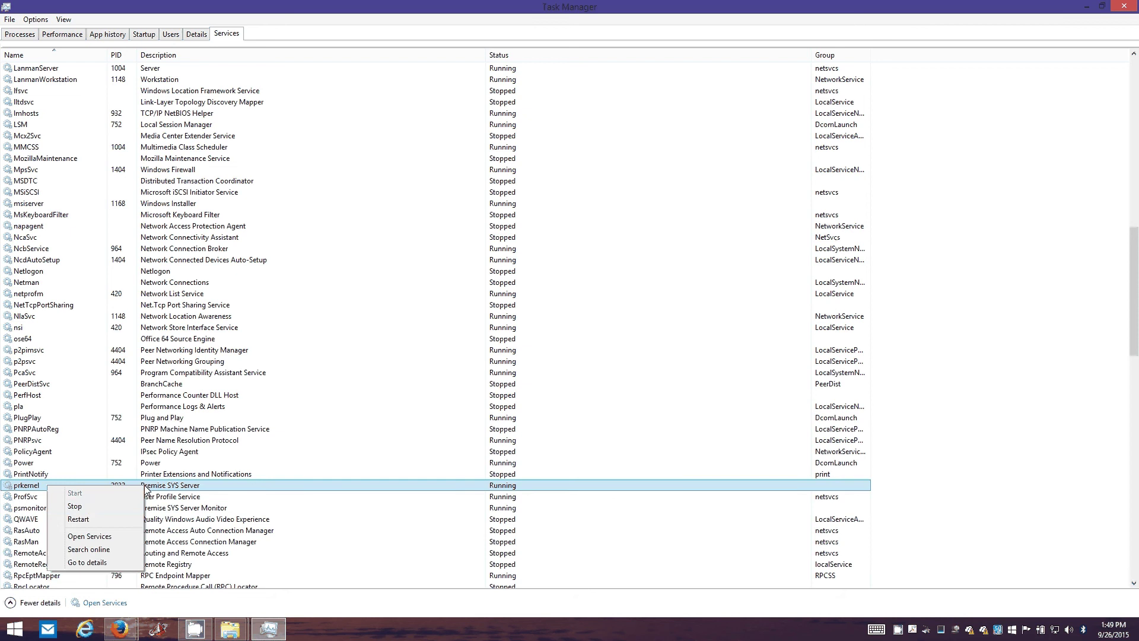
left_click(93, 507)
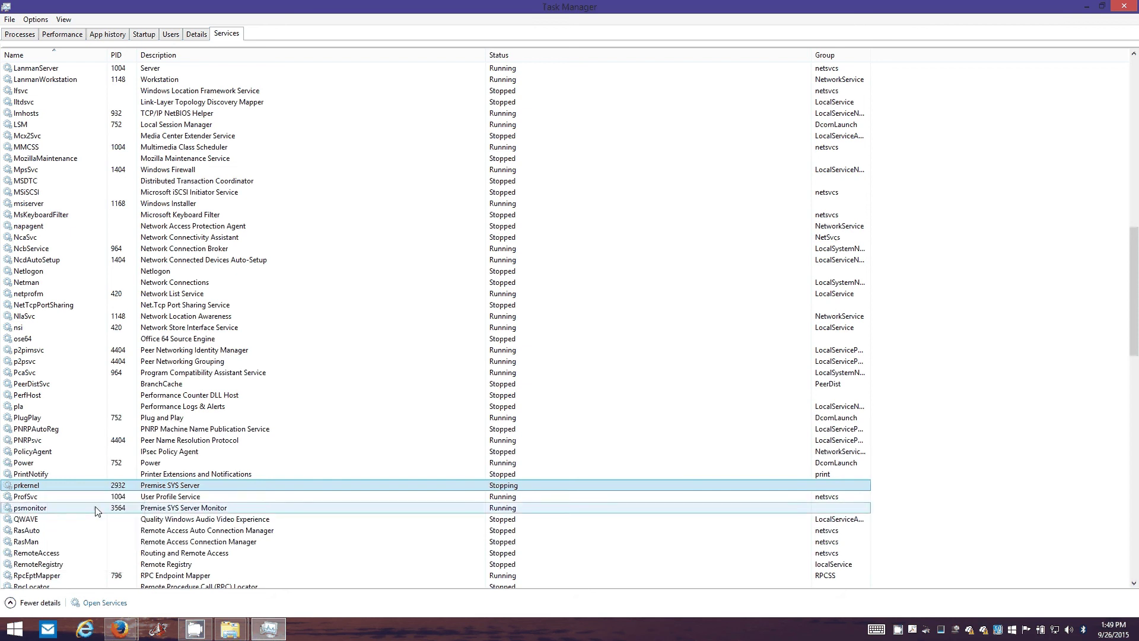
right_click(96, 508)
left_click(76, 528)
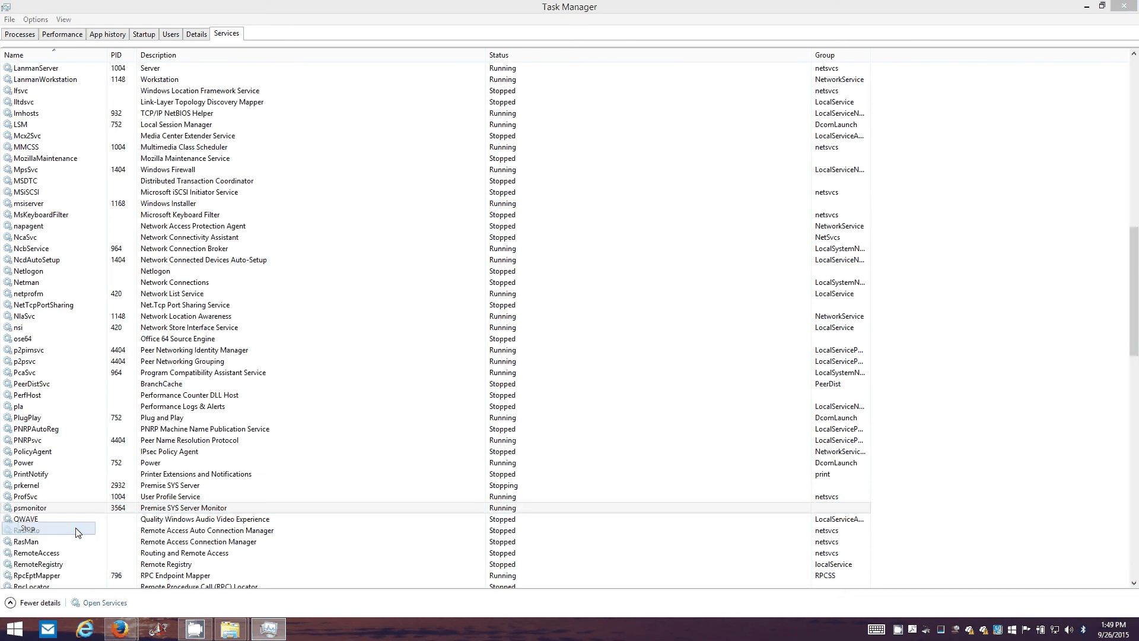
left_click(634, 329)
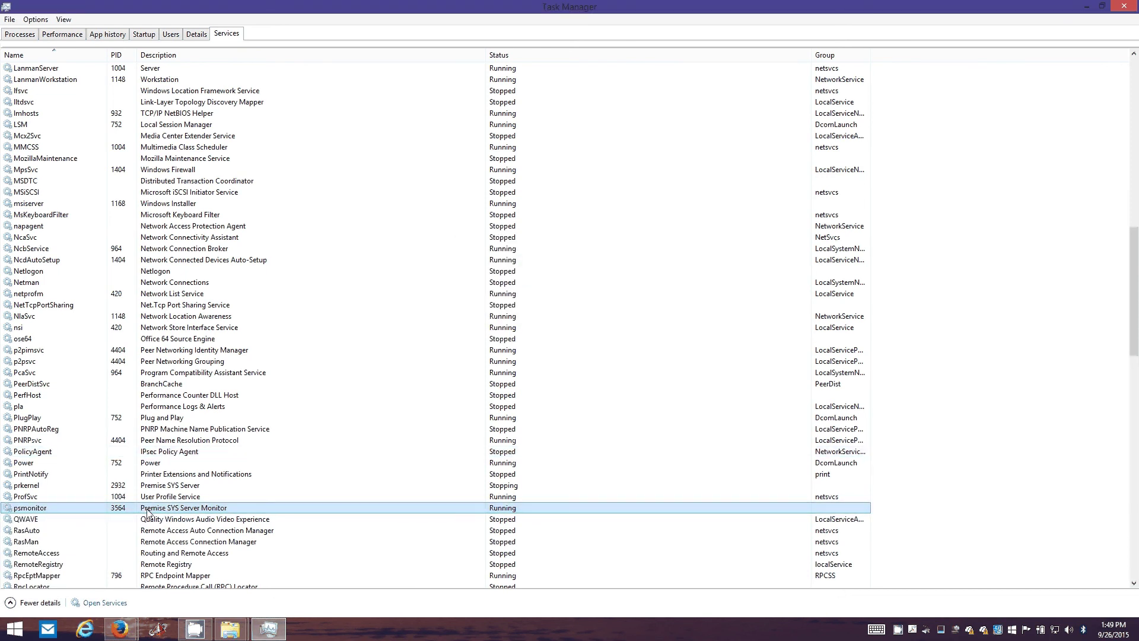
Step: Stop the Premise SYS Server Monitor (psmonitor) again and confirm both services read Stopped
left_click(424, 485)
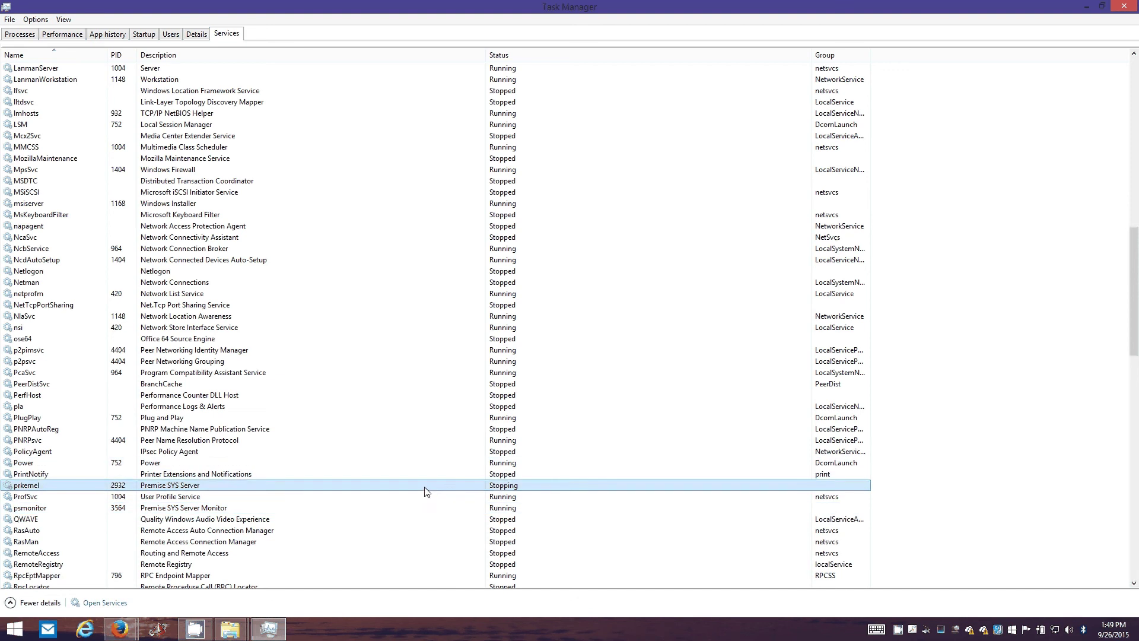
right_click(399, 508)
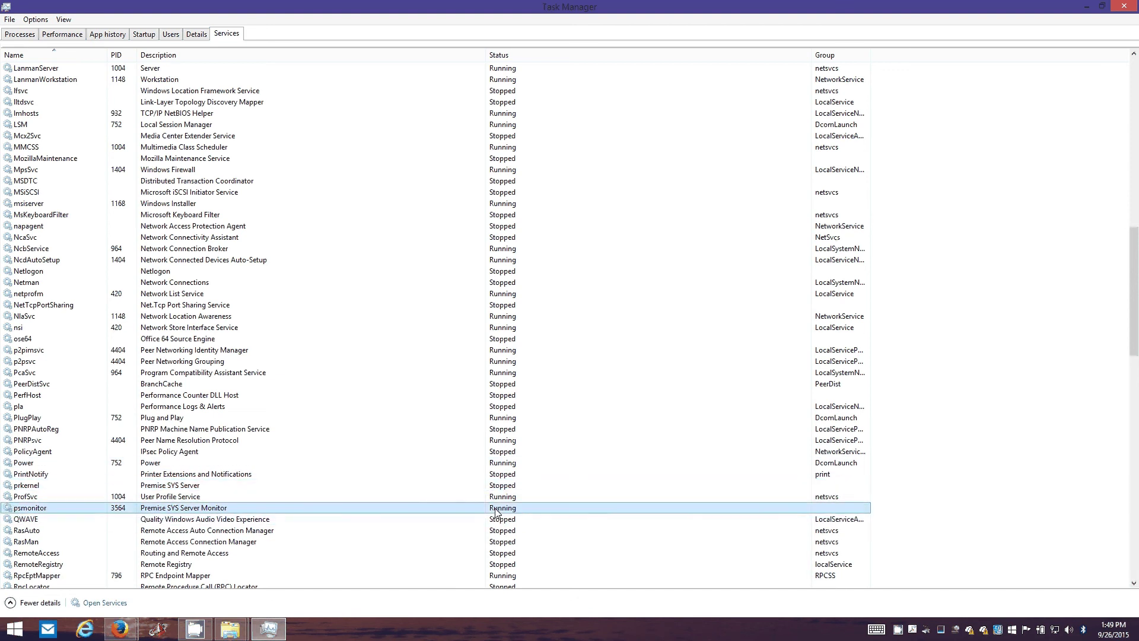
left_click(480, 529)
left_click(135, 485)
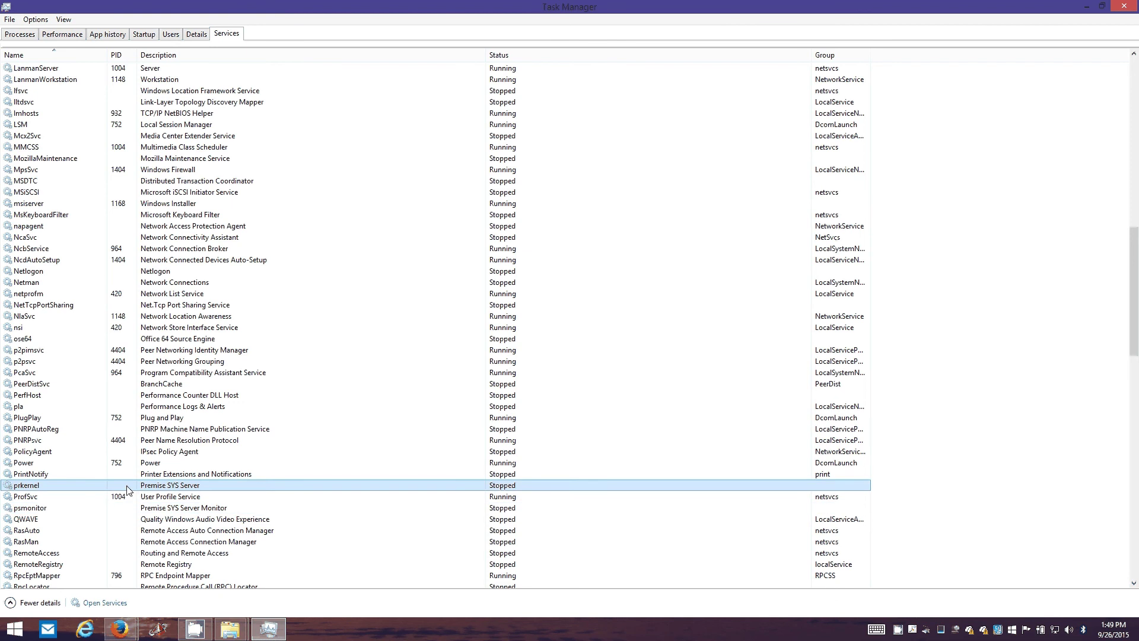
left_click(128, 512)
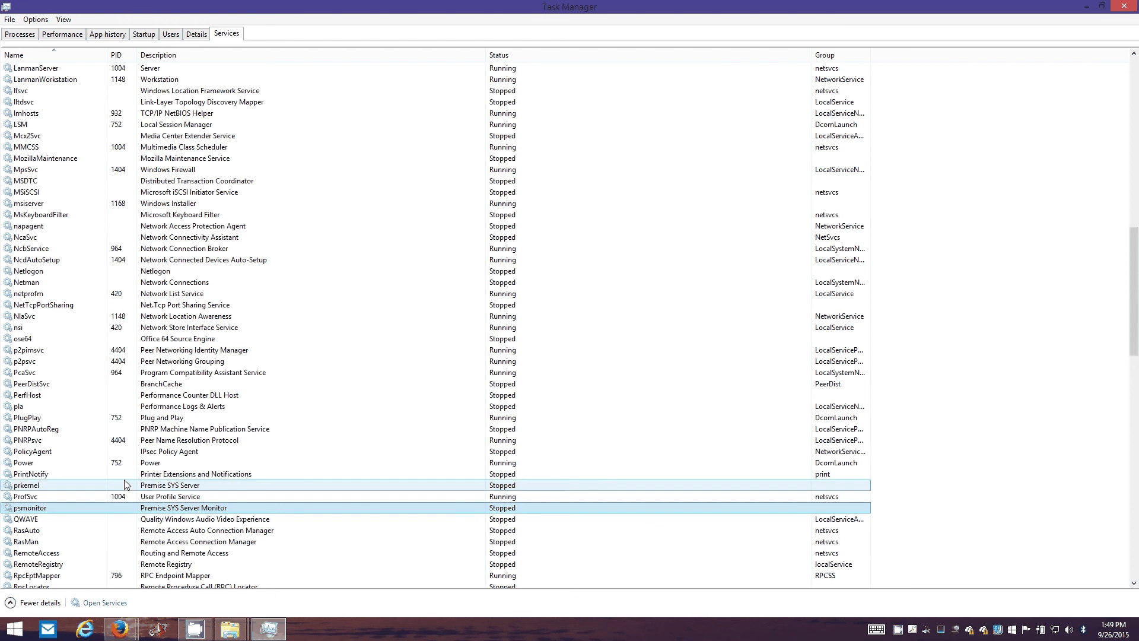
left_click(125, 485)
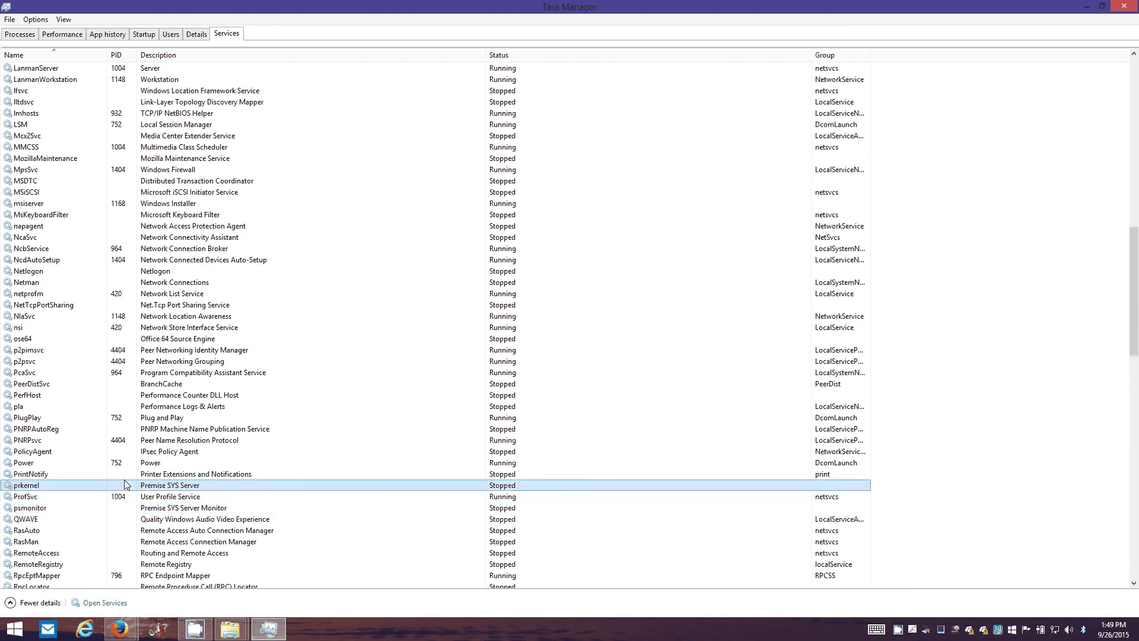
left_click(131, 508)
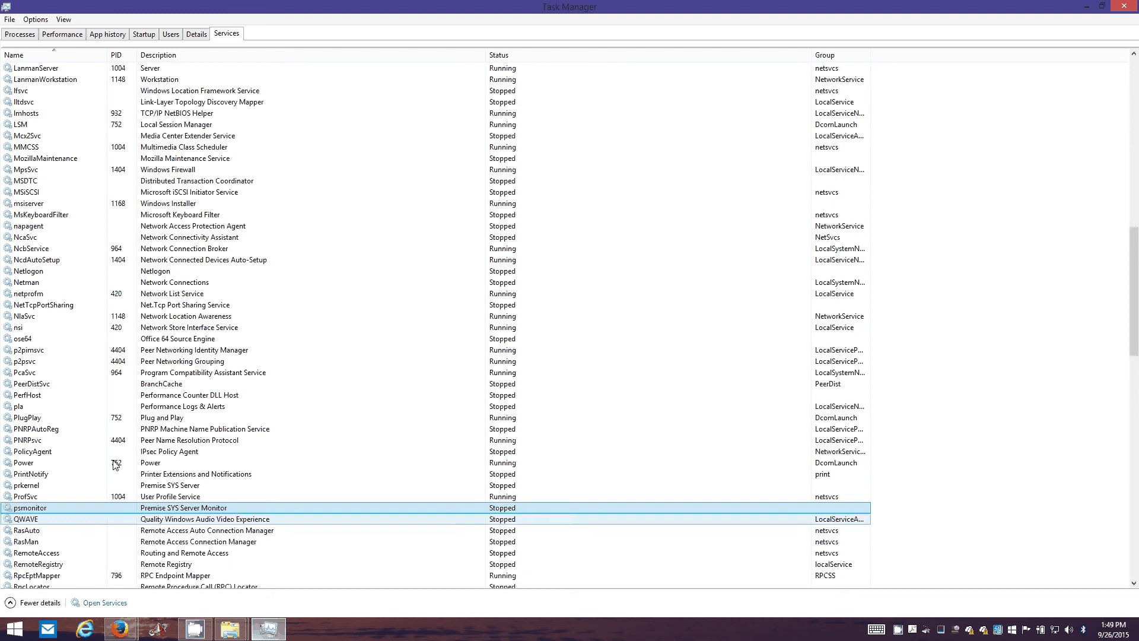
left_click(294, 486)
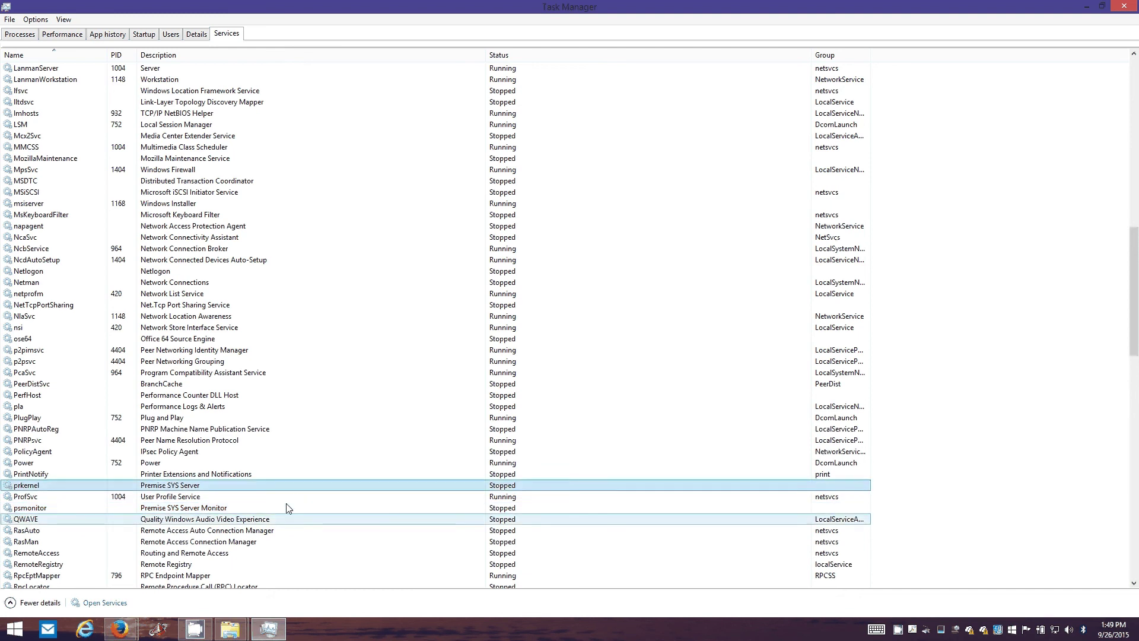
left_click(287, 507)
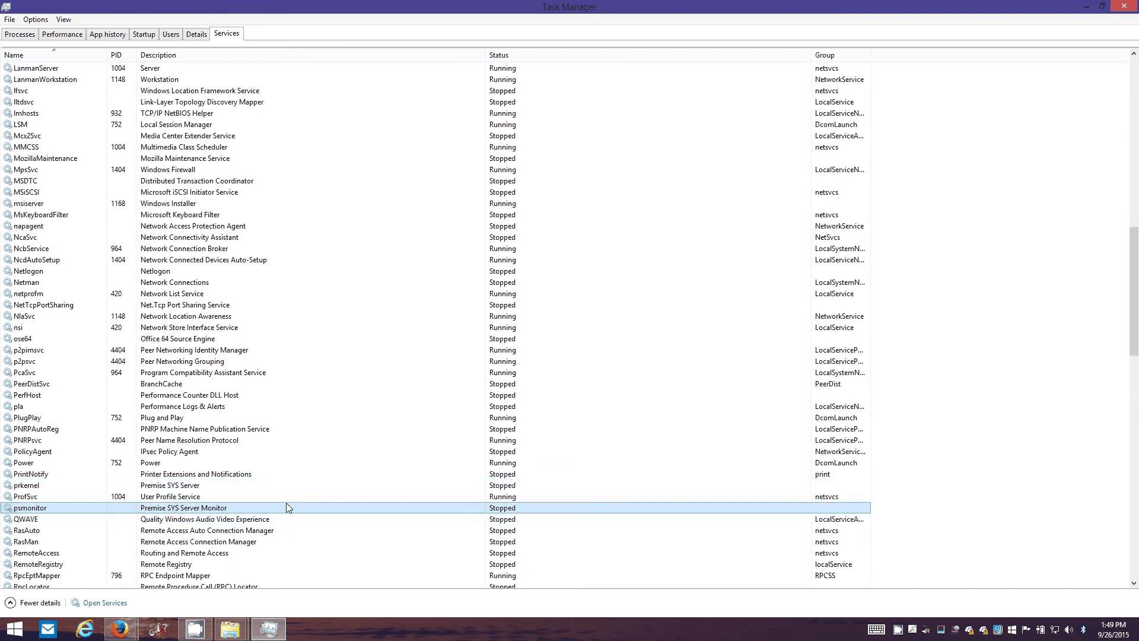
left_click(436, 496)
left_click(439, 485)
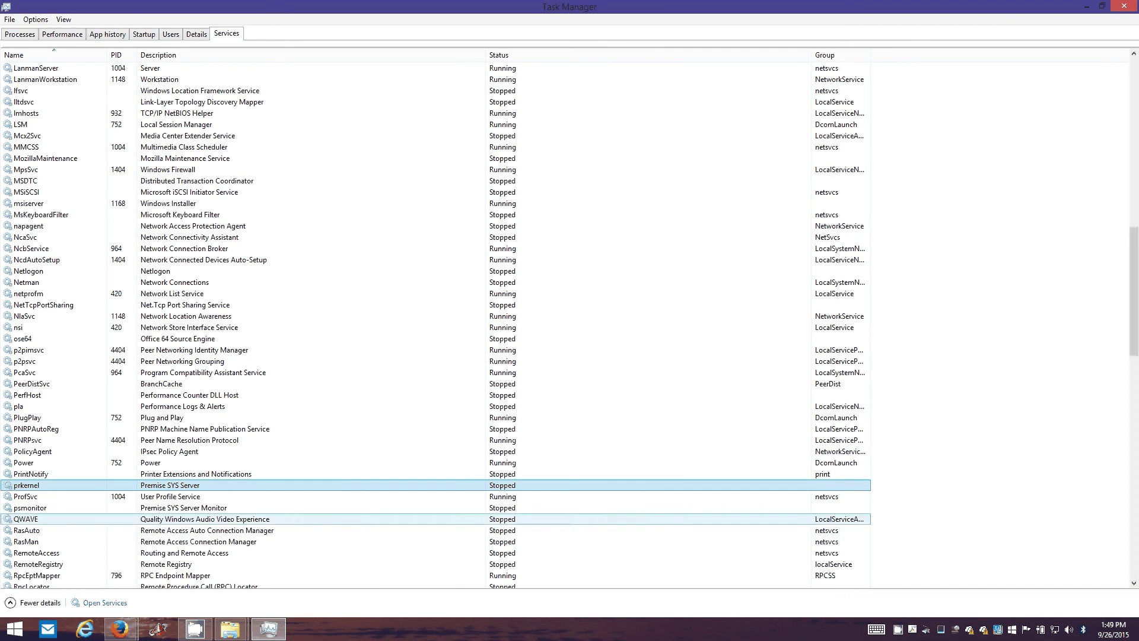
mouse_move(236, 630)
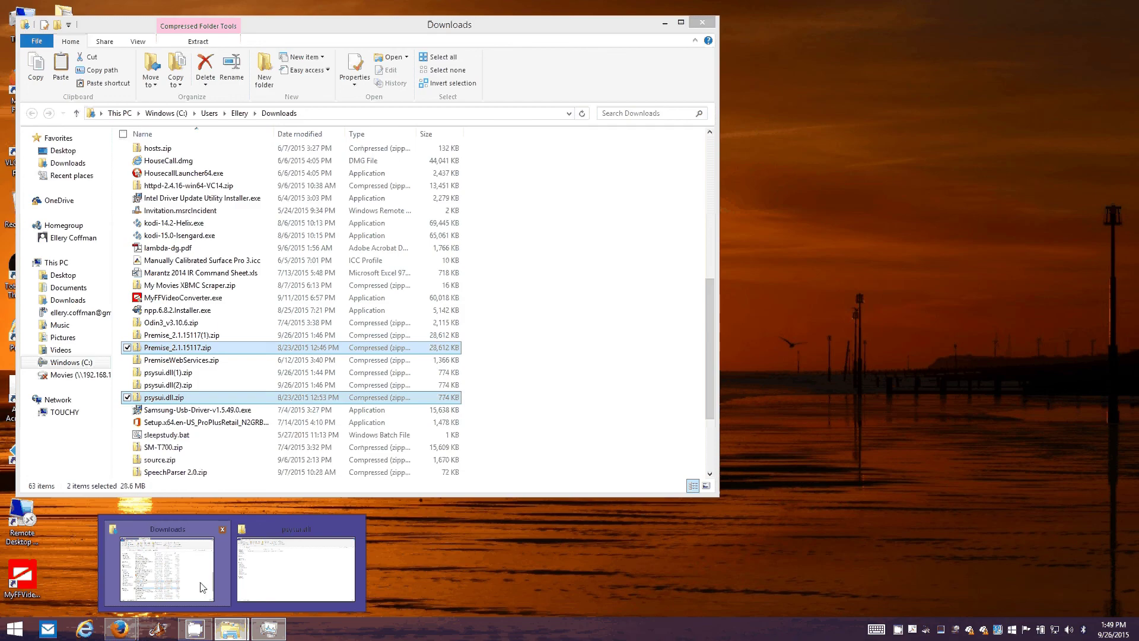
Step: Maximize the Downloads folder window, then read psysui.dll's install paths on its Firefox download page
left_click(202, 588)
double_click(263, 22)
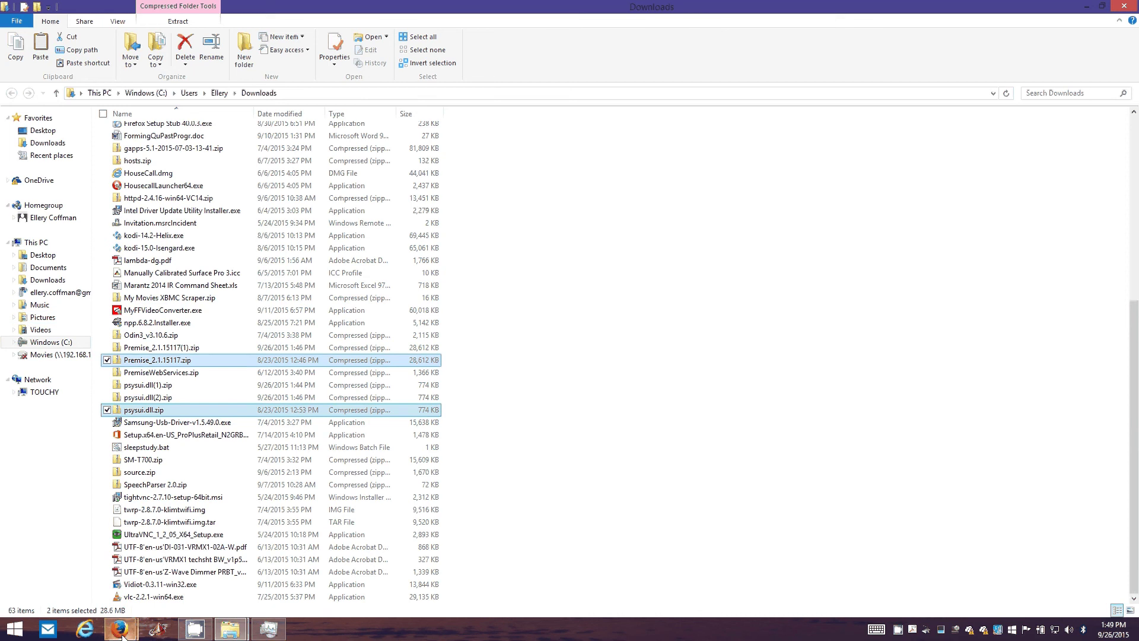
mouse_move(120, 631)
left_click(119, 579)
left_click(190, 13)
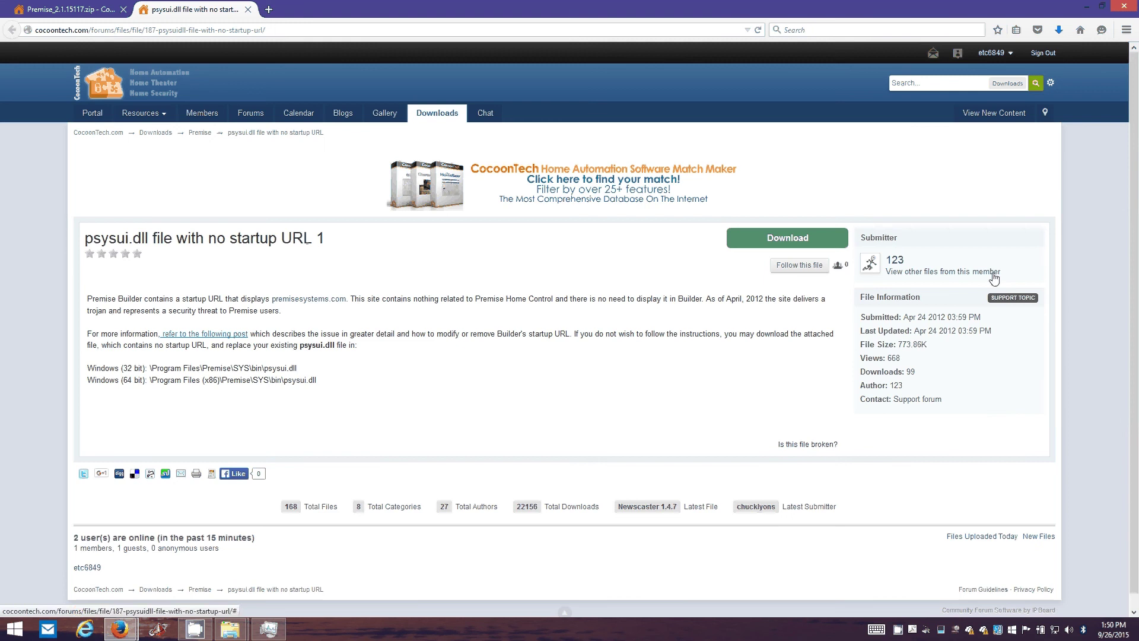
mouse_move(157, 369)
left_mouse_down()
mouse_move(319, 382)
mouse_move(155, 367)
left_mouse_up()
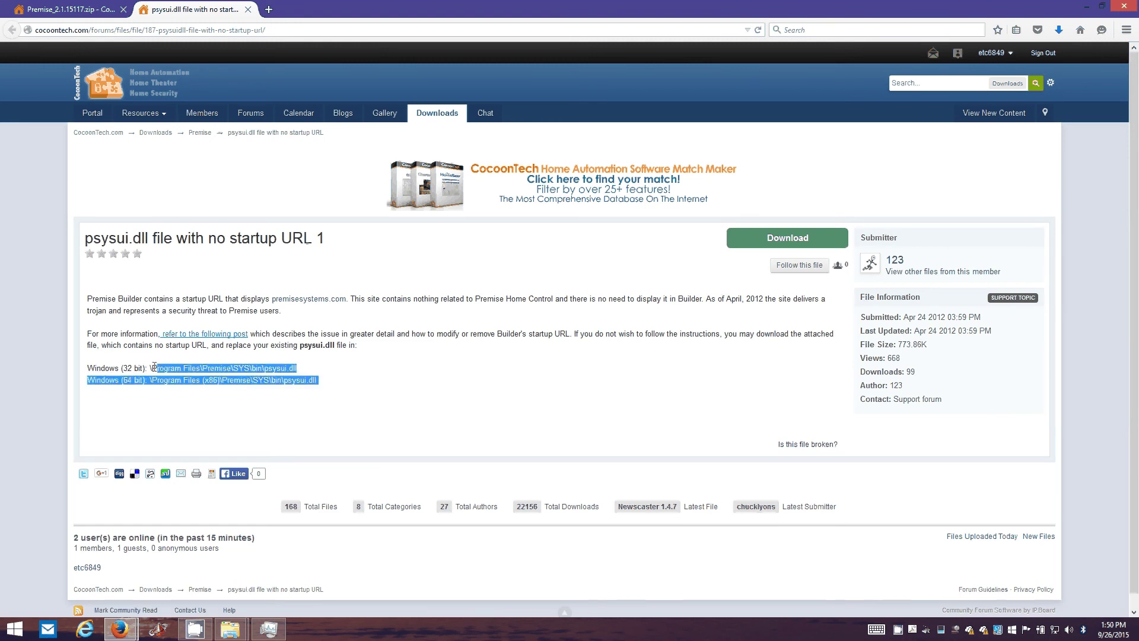
left_click(262, 381)
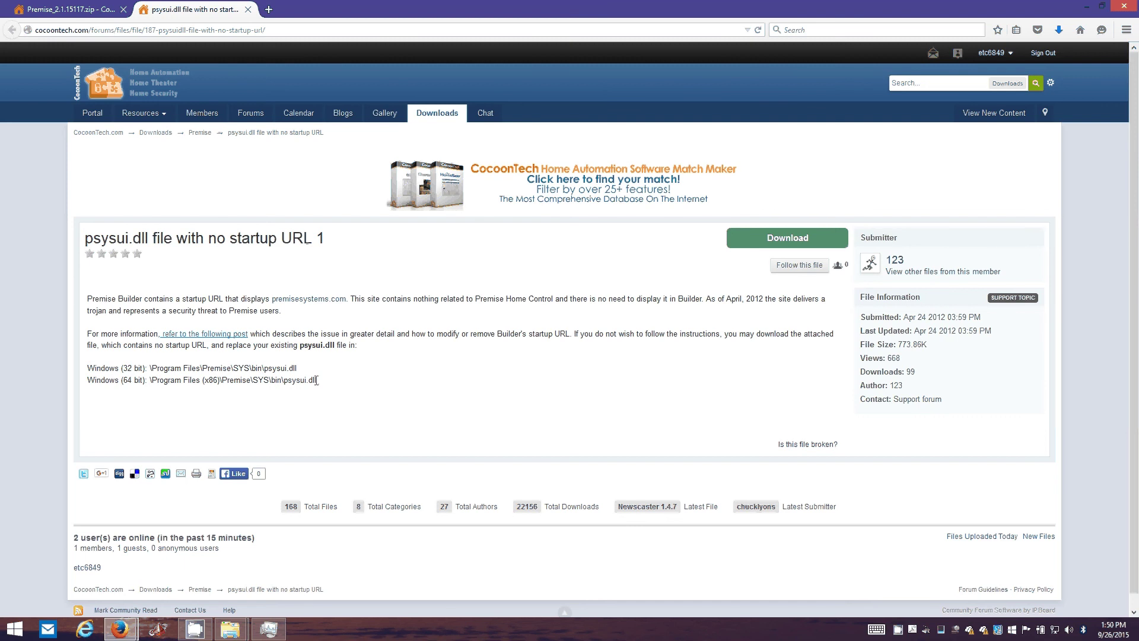
Step: In File Explorer, browse to the C:\Program Files (x86) folder
mouse_move(230, 629)
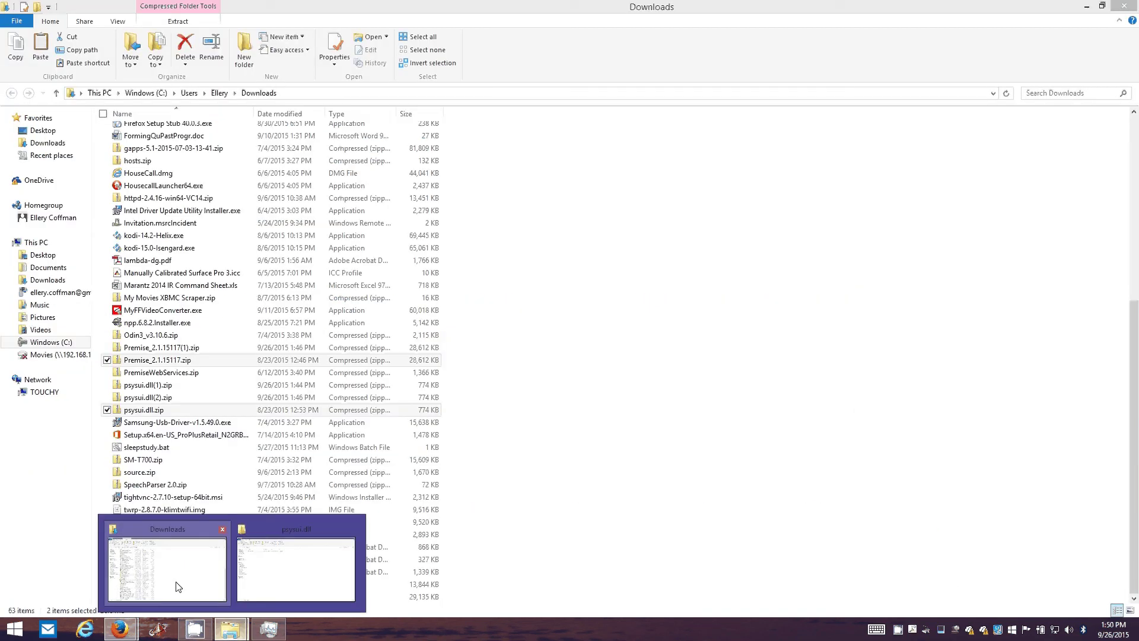
left_click(178, 586)
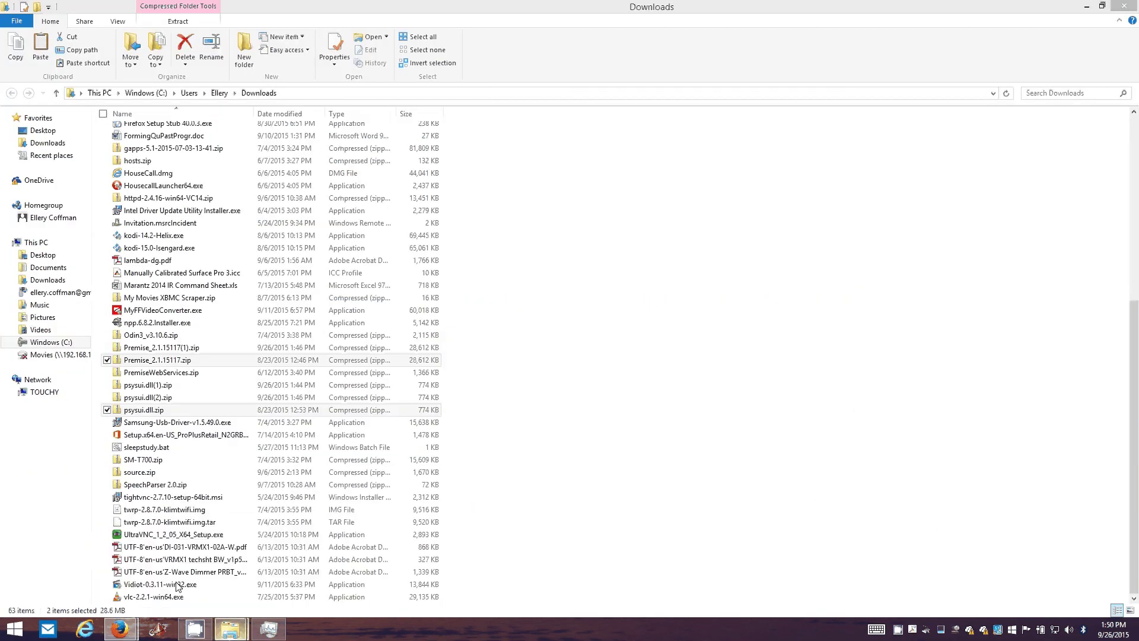
left_click(50, 342)
left_click(47, 394)
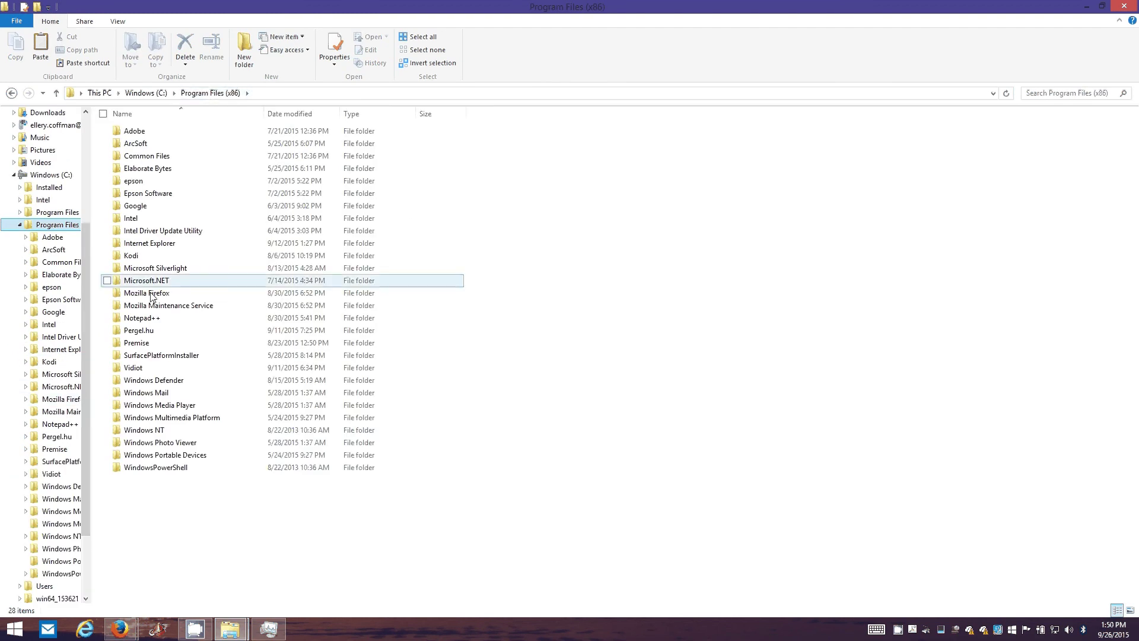
Step: Open Premise\SYS\bin and snap that Explorer window to the screen's right half
double_click(148, 350)
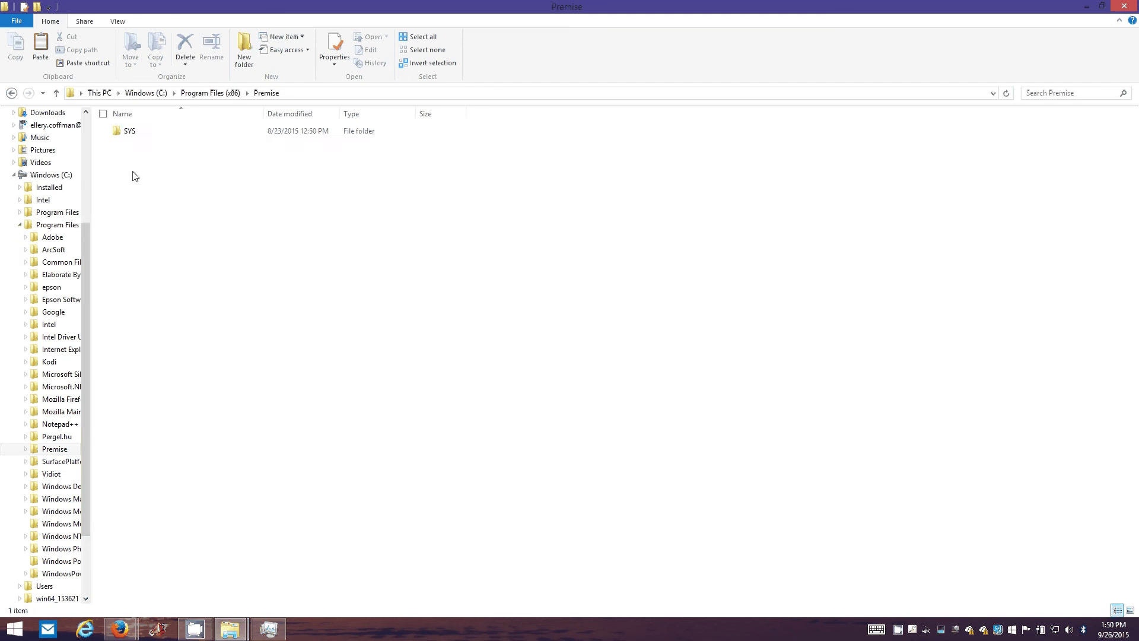
double_click(129, 132)
double_click(134, 146)
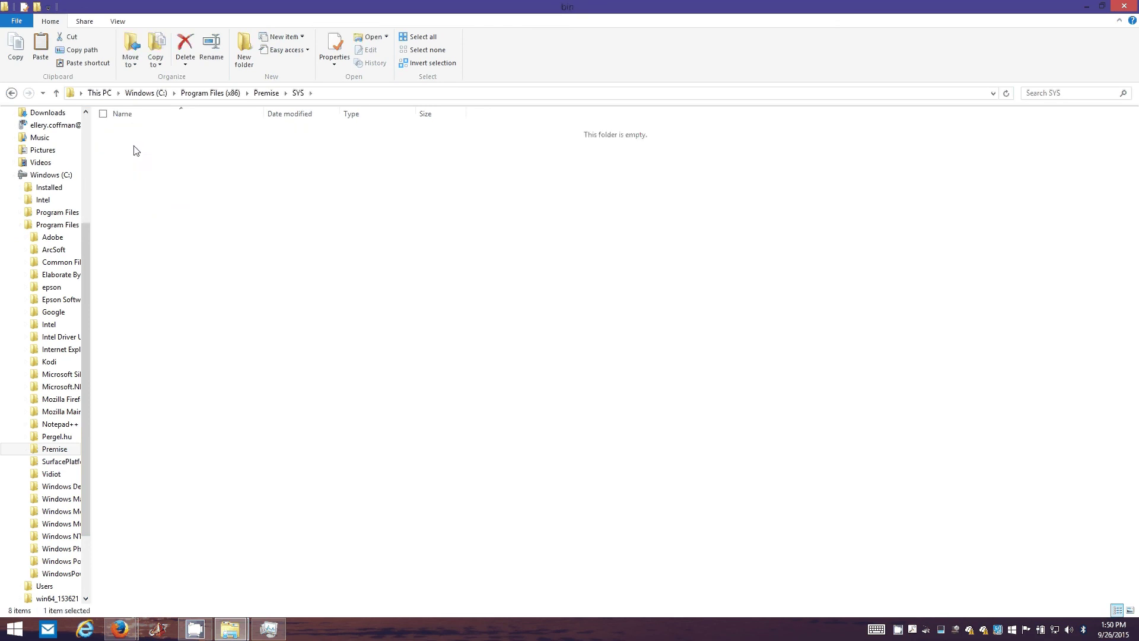
left_click_drag(670, 6, 1137, 65)
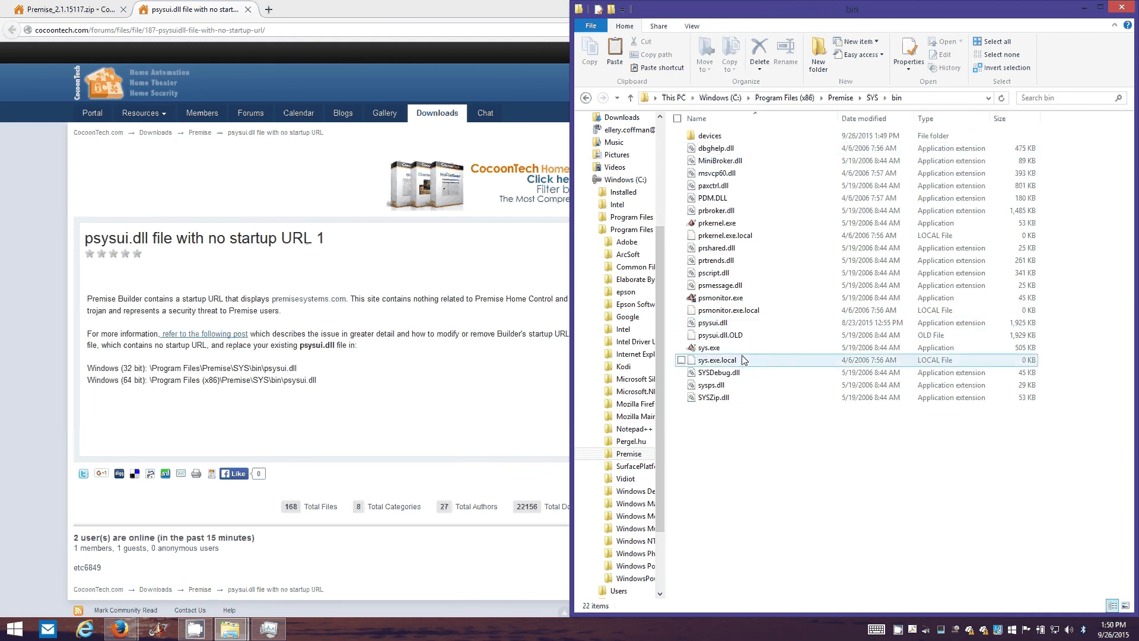
Step: Rename the existing psysui.dll to psysui.dll.bak after first trying psysui.dll.OLD
left_click(735, 323)
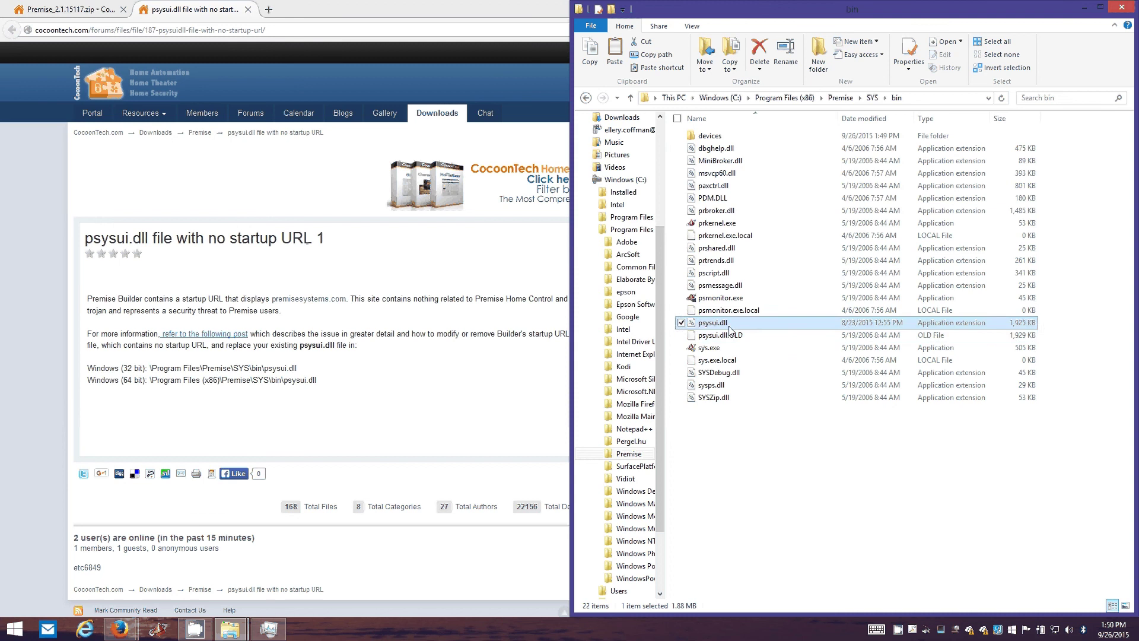
key("F2")
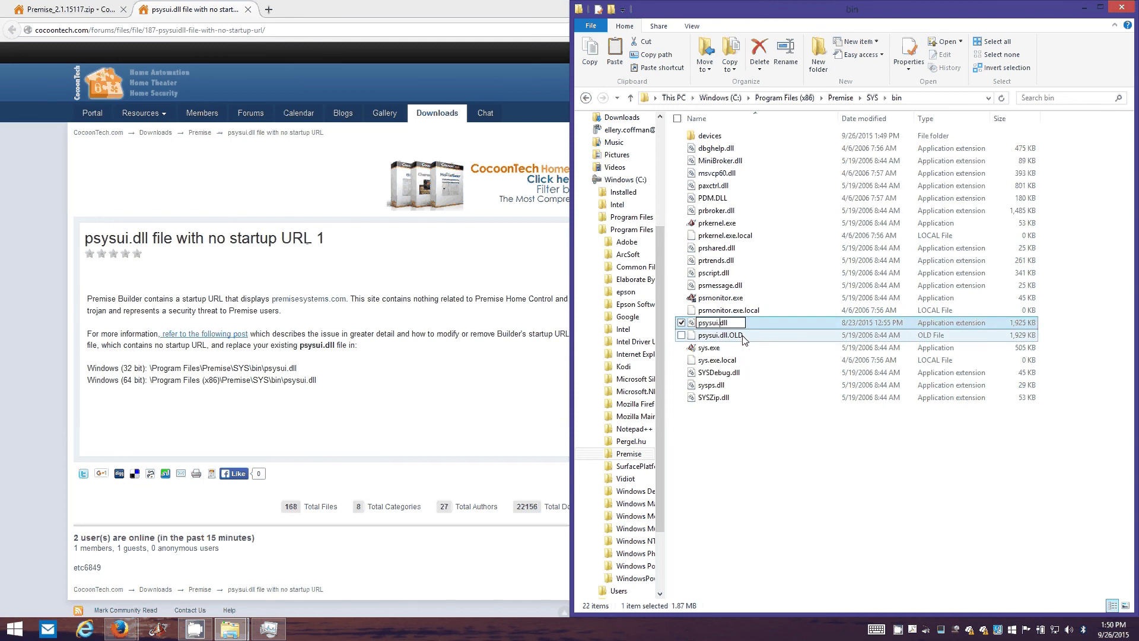
type(".OLD")
key("Return")
key("Return")
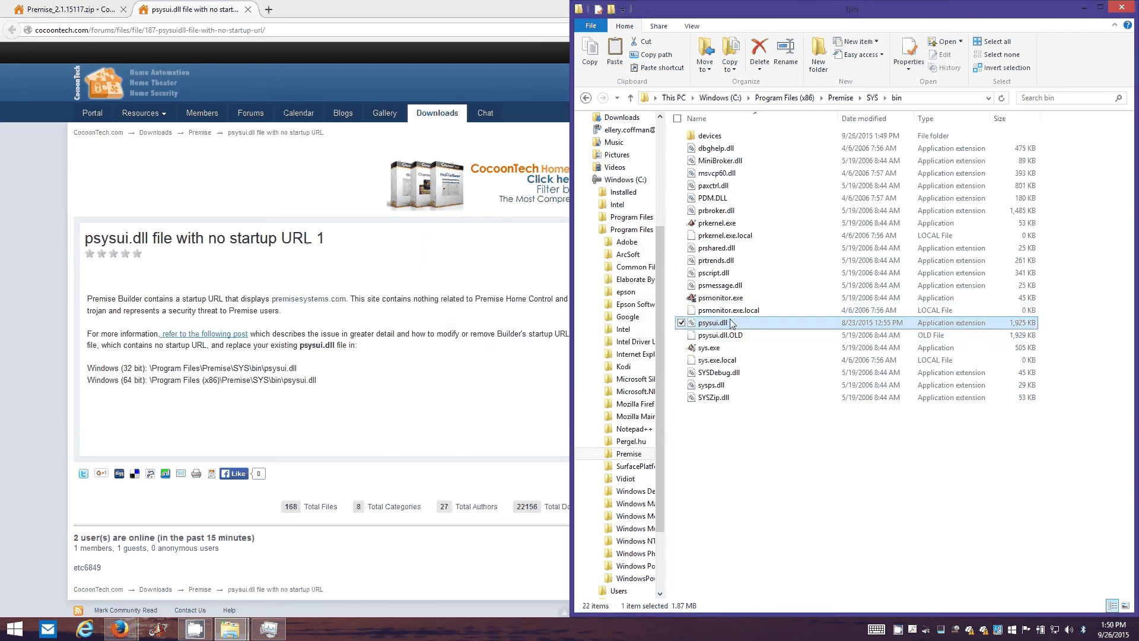
right_click(728, 322)
mouse_move(688, 362)
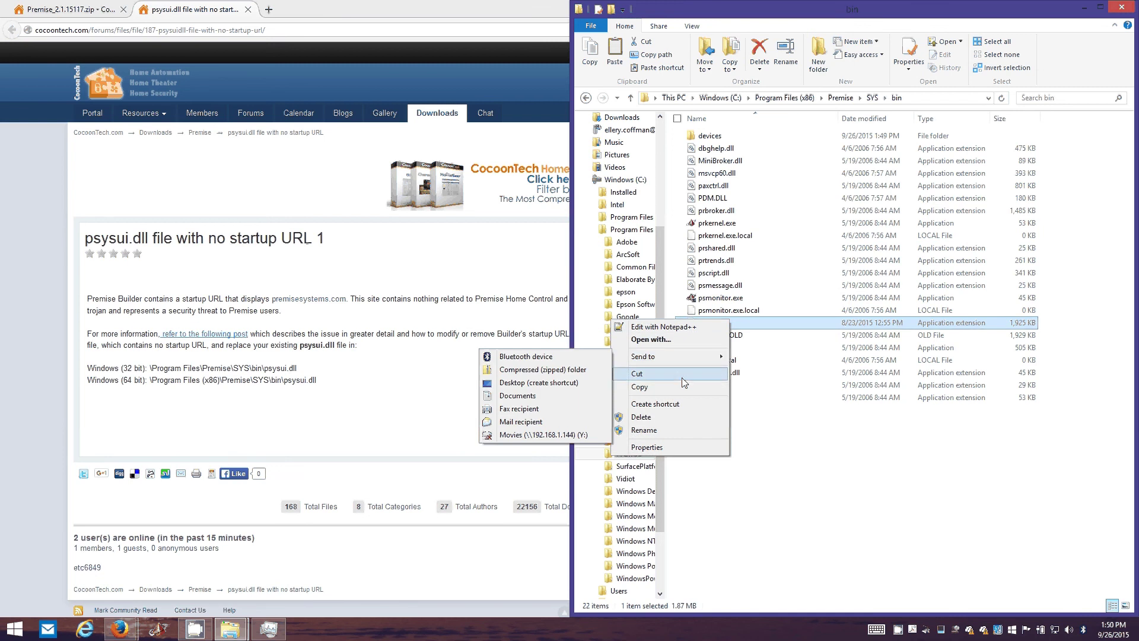
left_click(676, 430)
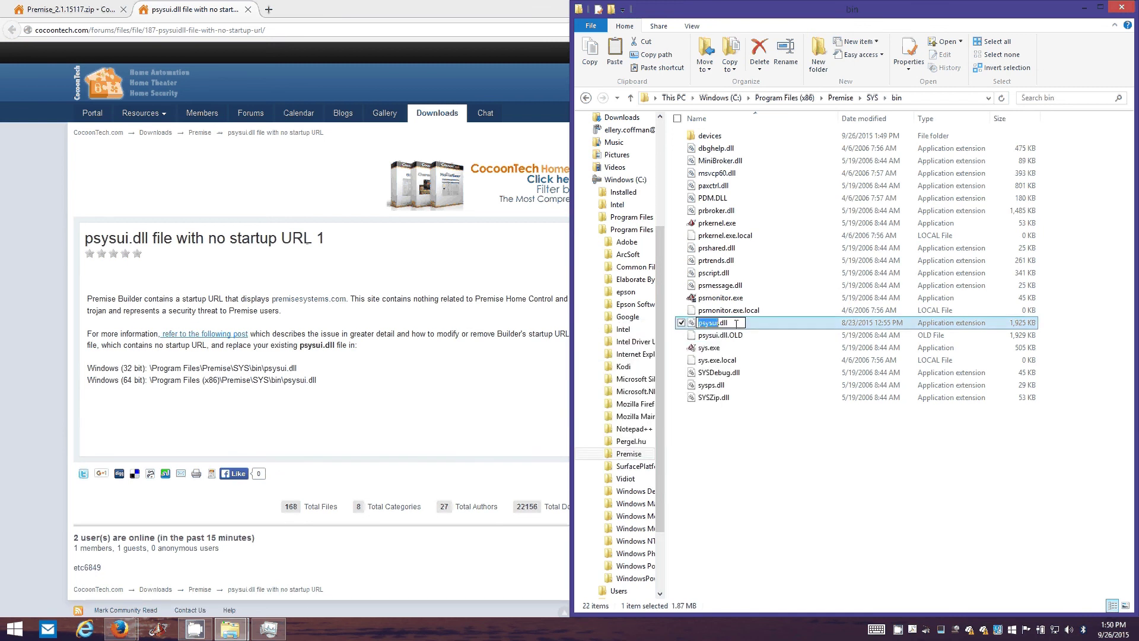
key("End")
type(".bak")
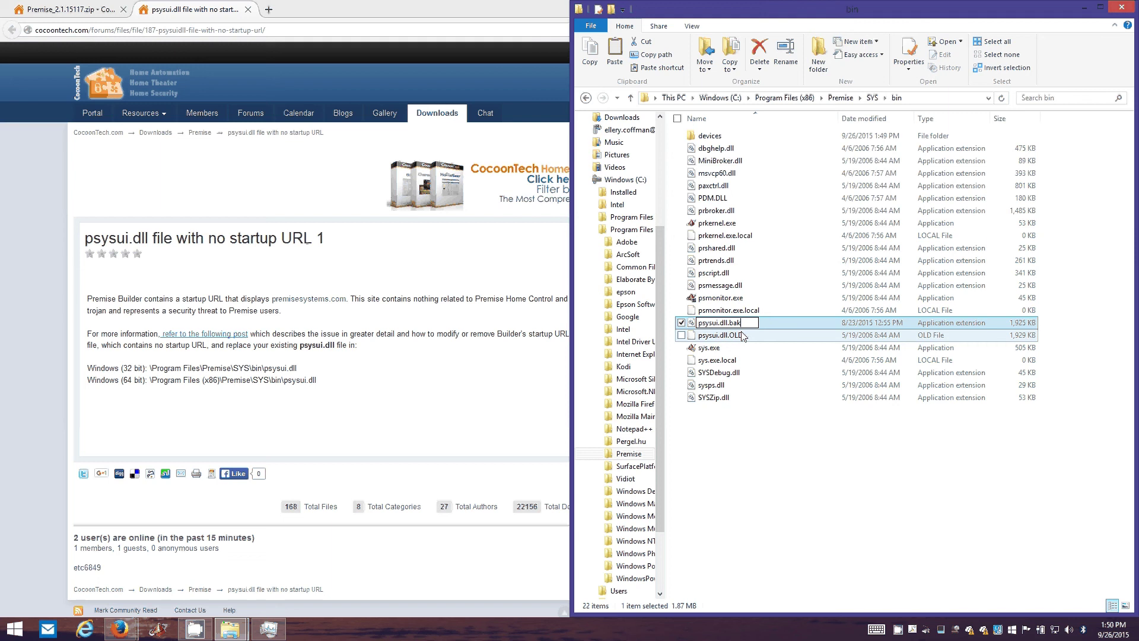
key("Return")
Step: Paste the replacement psysui.dll into the bin folder, granting administrator permission
right_click(754, 422)
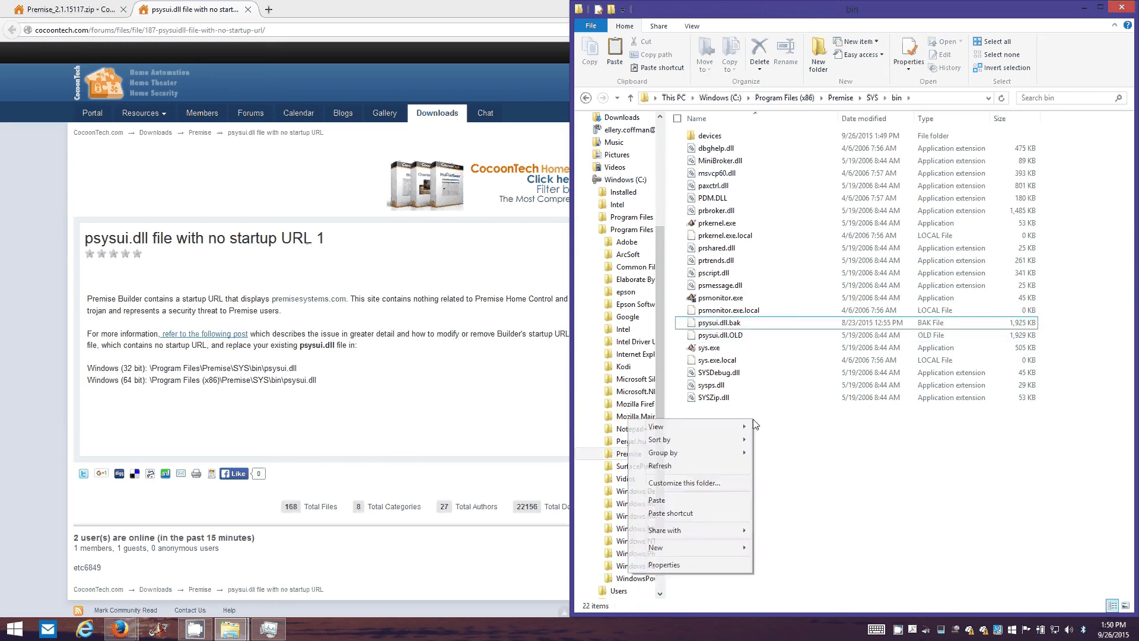
left_click(716, 501)
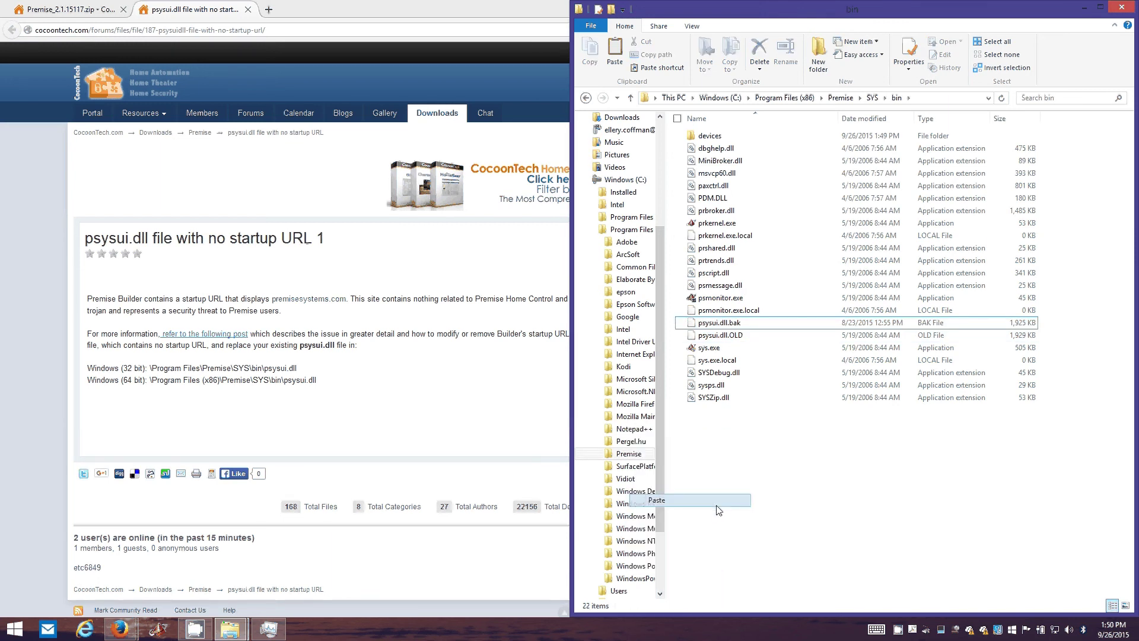
left_click(539, 237)
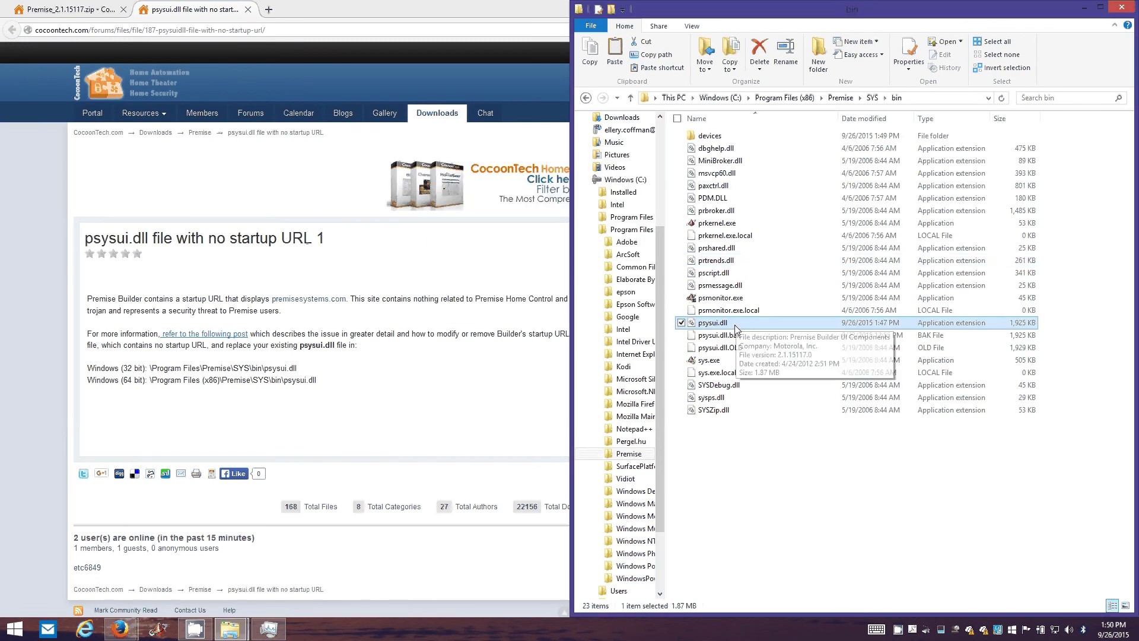
Step: Check 'Run this program as an administrator' in sys.exe's Compatibility properties, then select prkernel.exe and psmonitor.exe
left_click(268, 629)
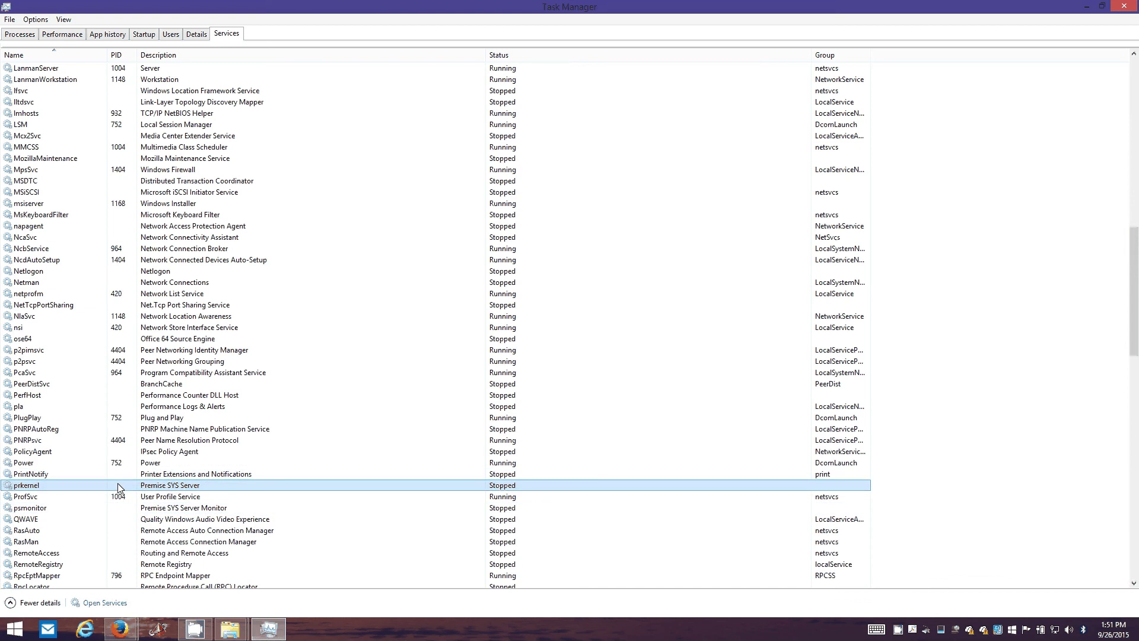
left_click(235, 634)
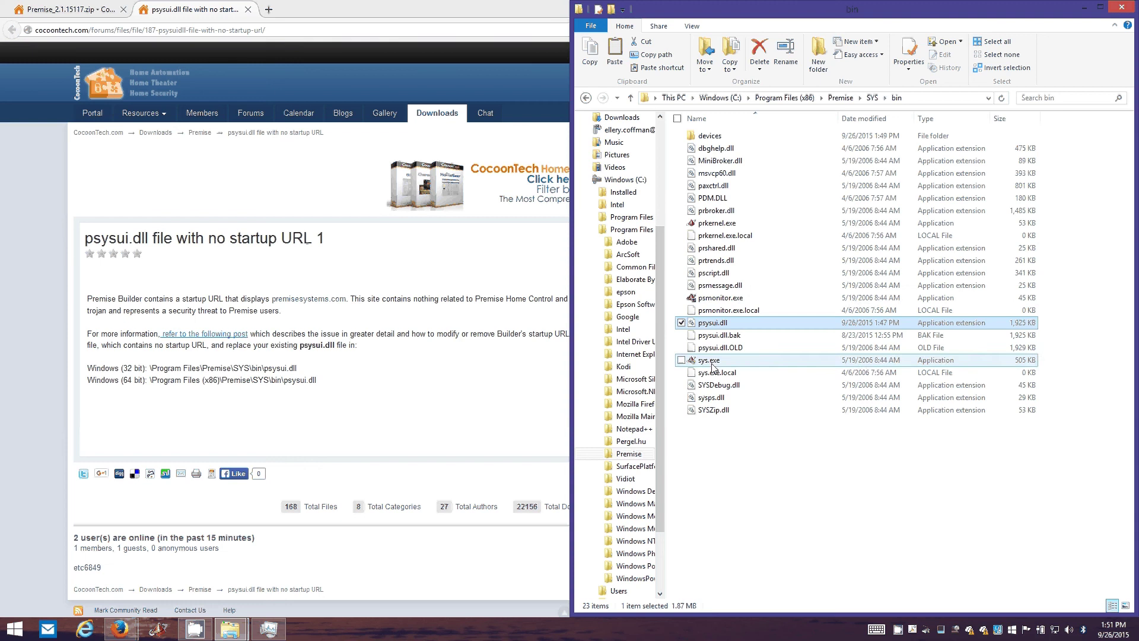
left_click(707, 363)
mouse_move(706, 365)
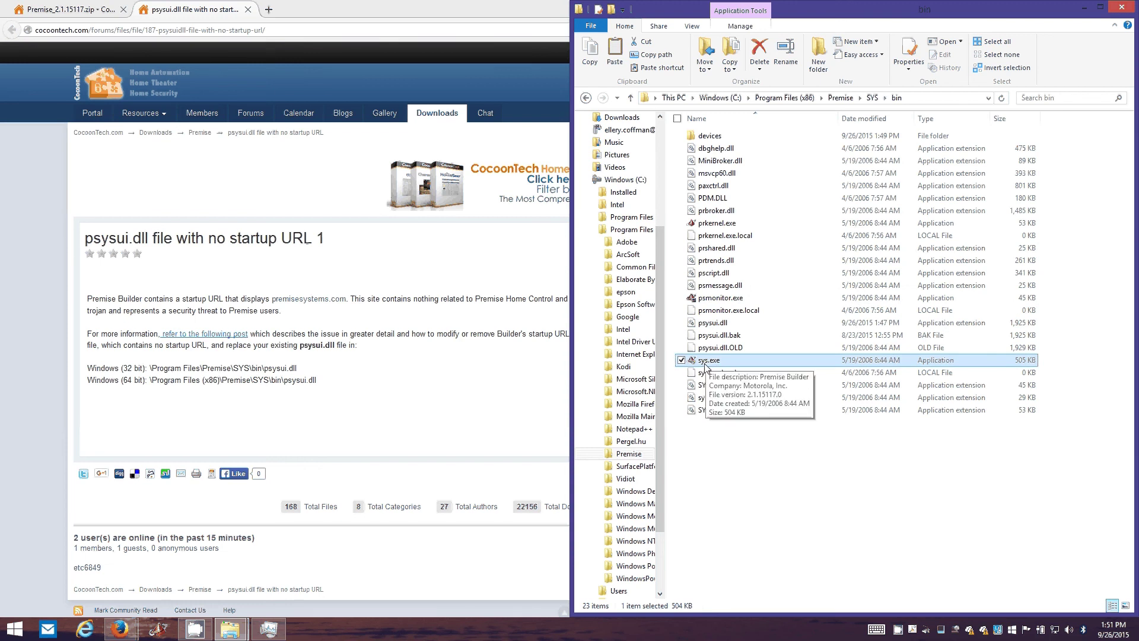
right_click(706, 367)
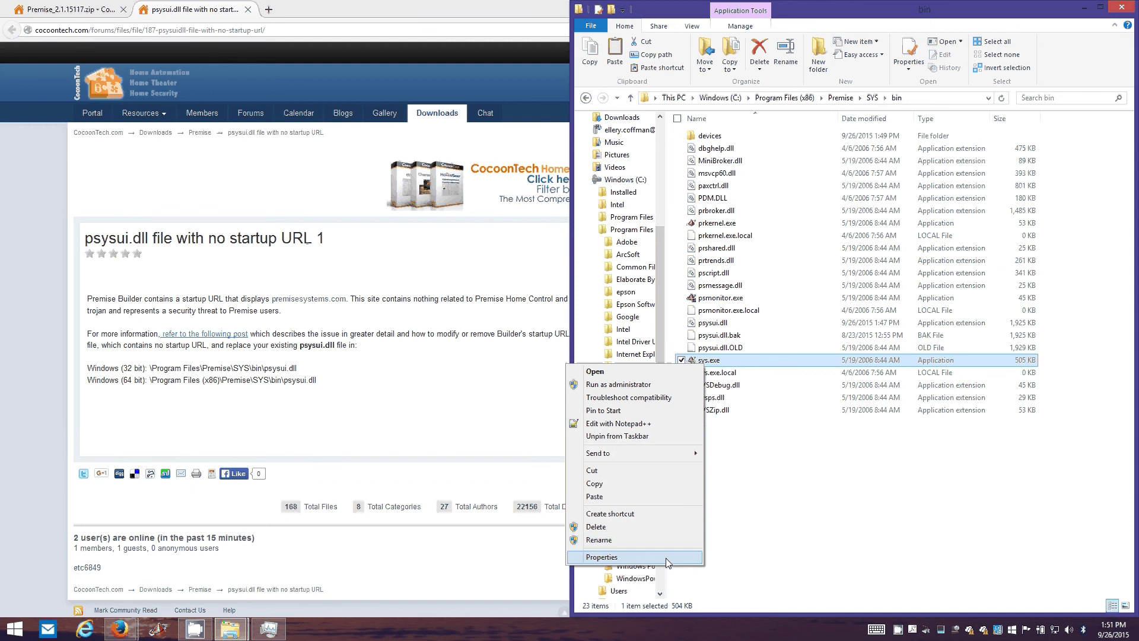
left_click(666, 558)
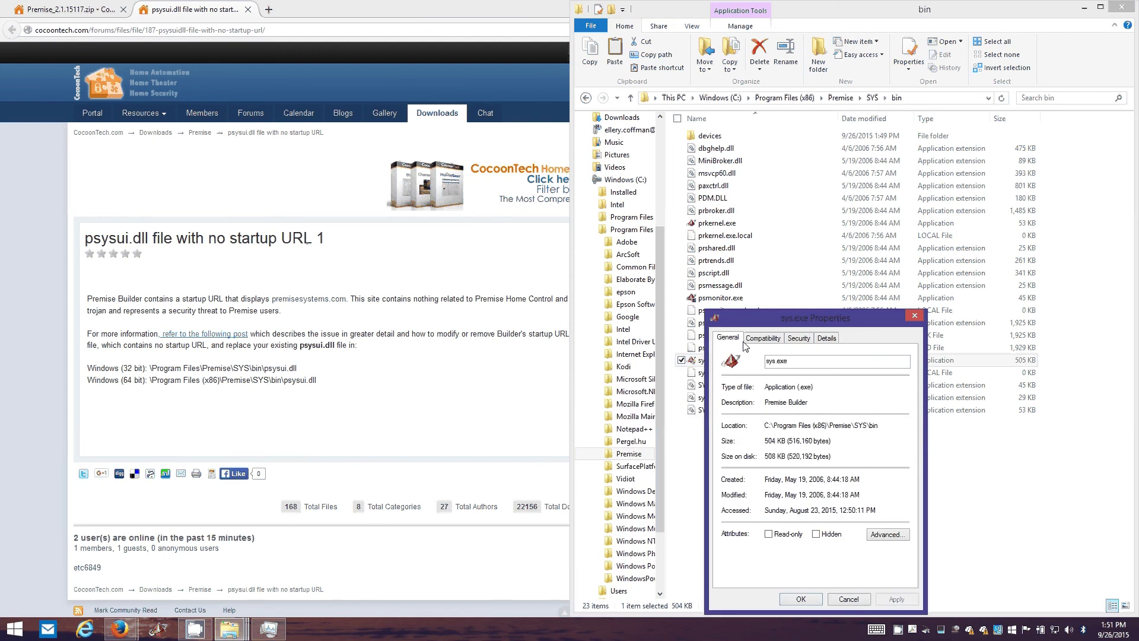
left_click(745, 341)
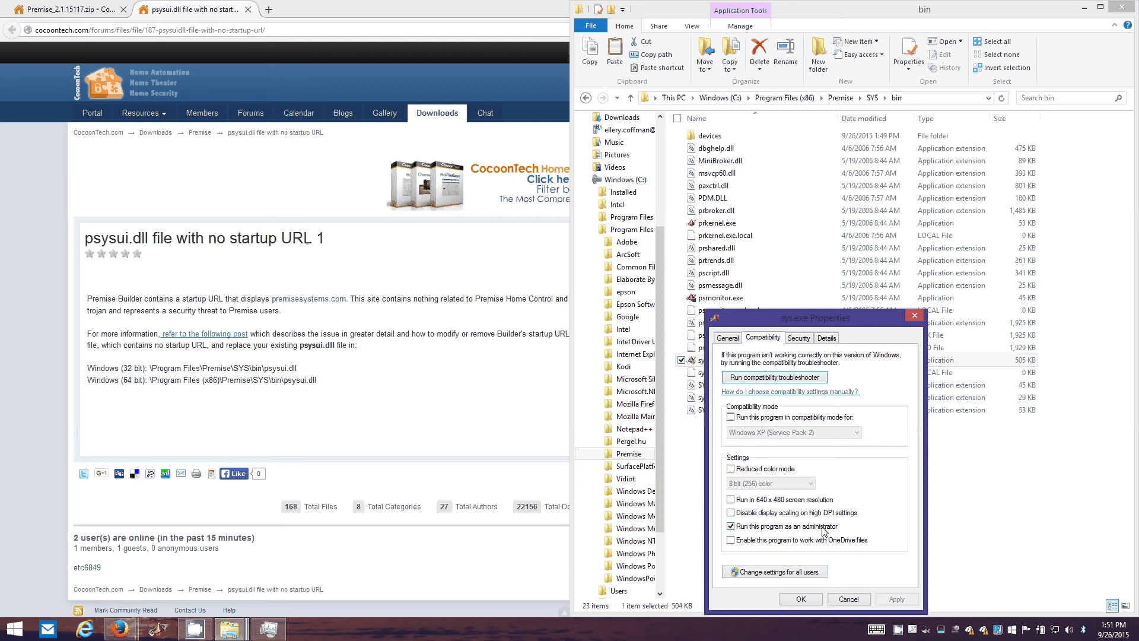
left_click(797, 600)
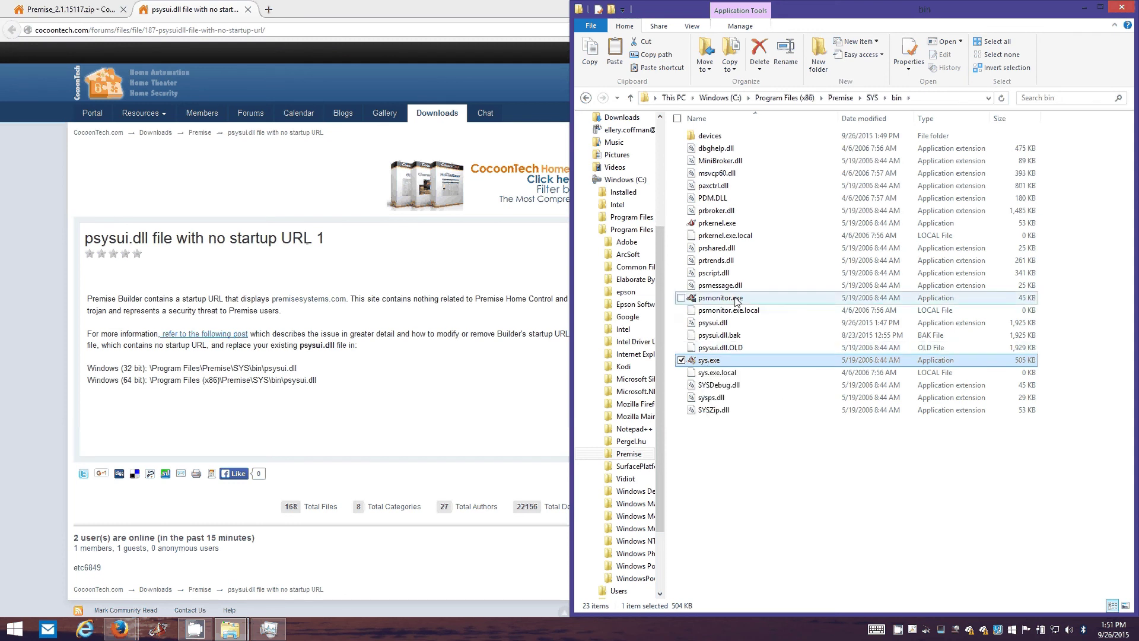
left_click(730, 225)
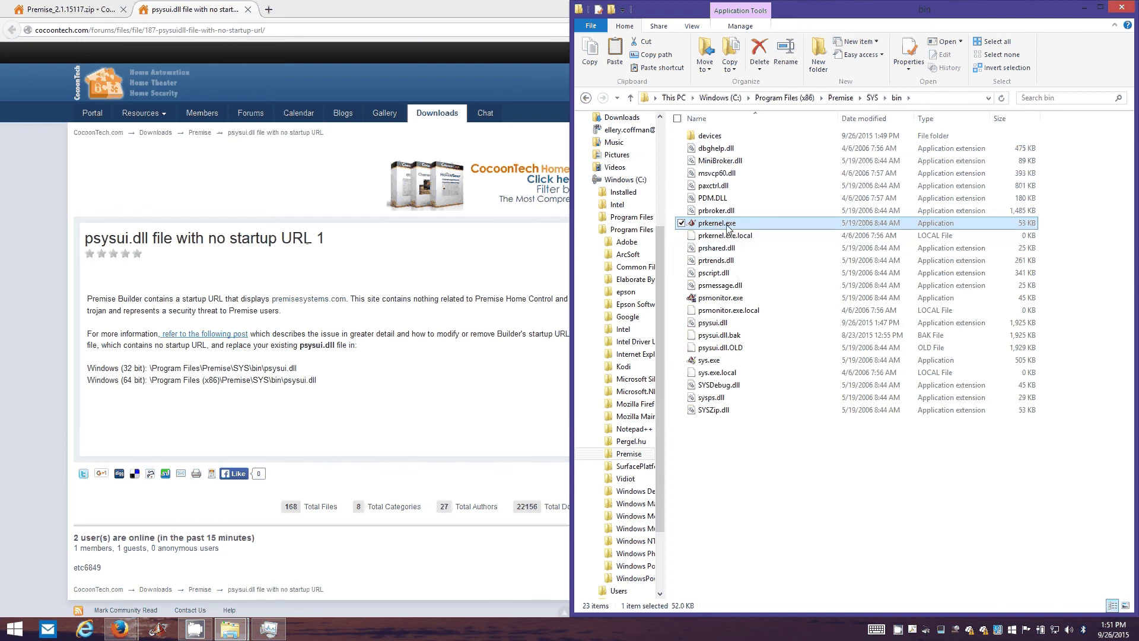
left_click(724, 298)
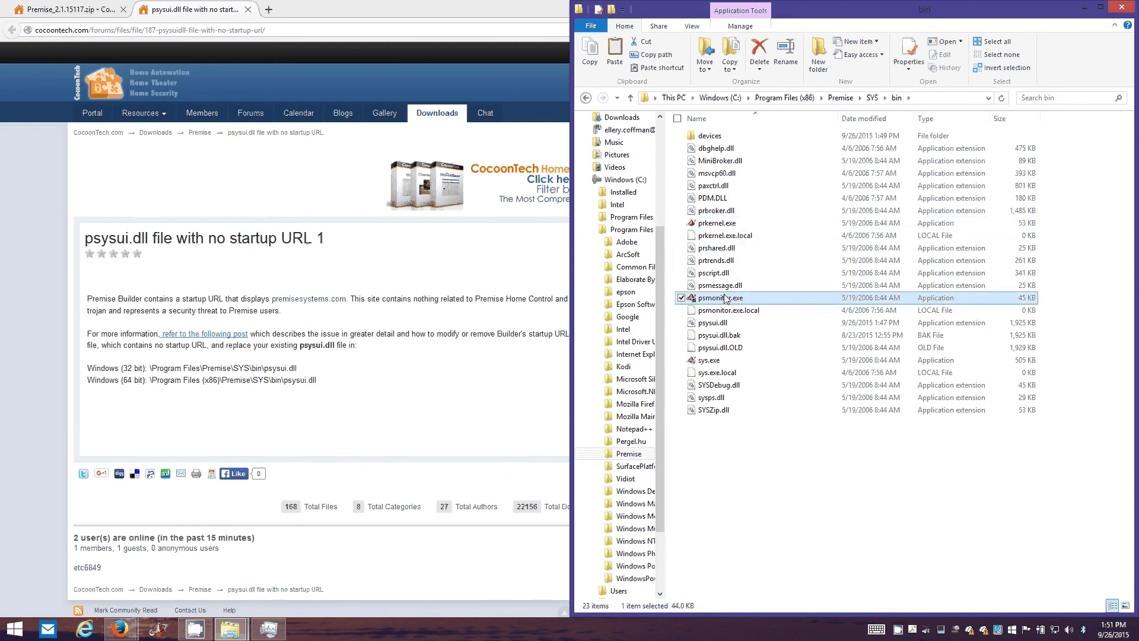
Step: Start the prkernel (Premise SYS Server) service in Task Manager, then minimize Task Manager
left_click(268, 629)
right_click(93, 475)
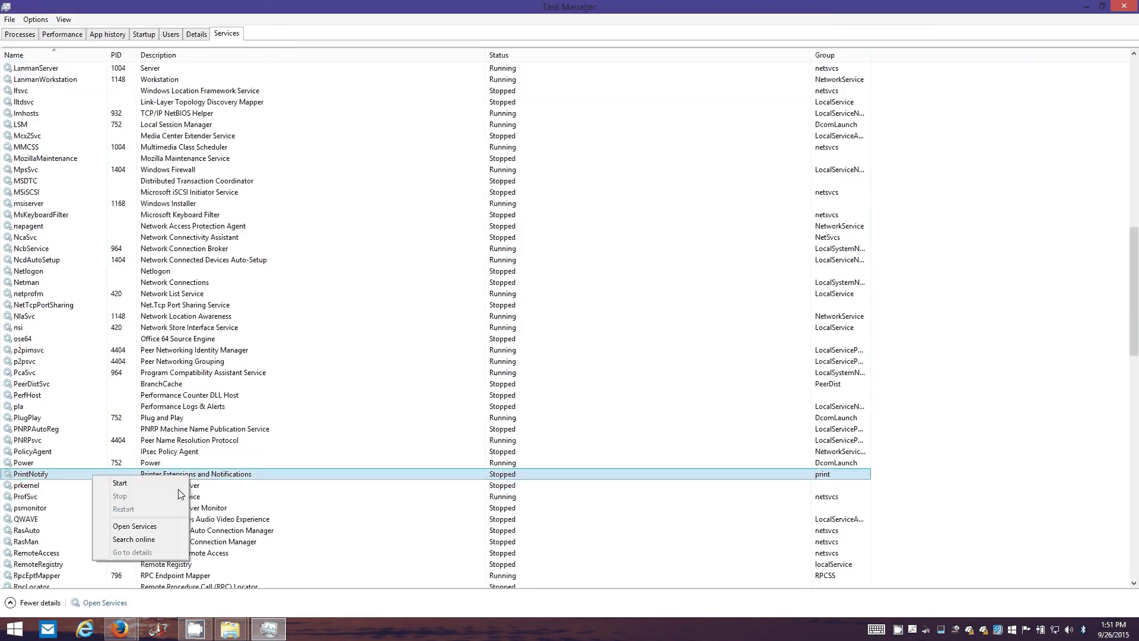
left_click(112, 485)
right_click(113, 485)
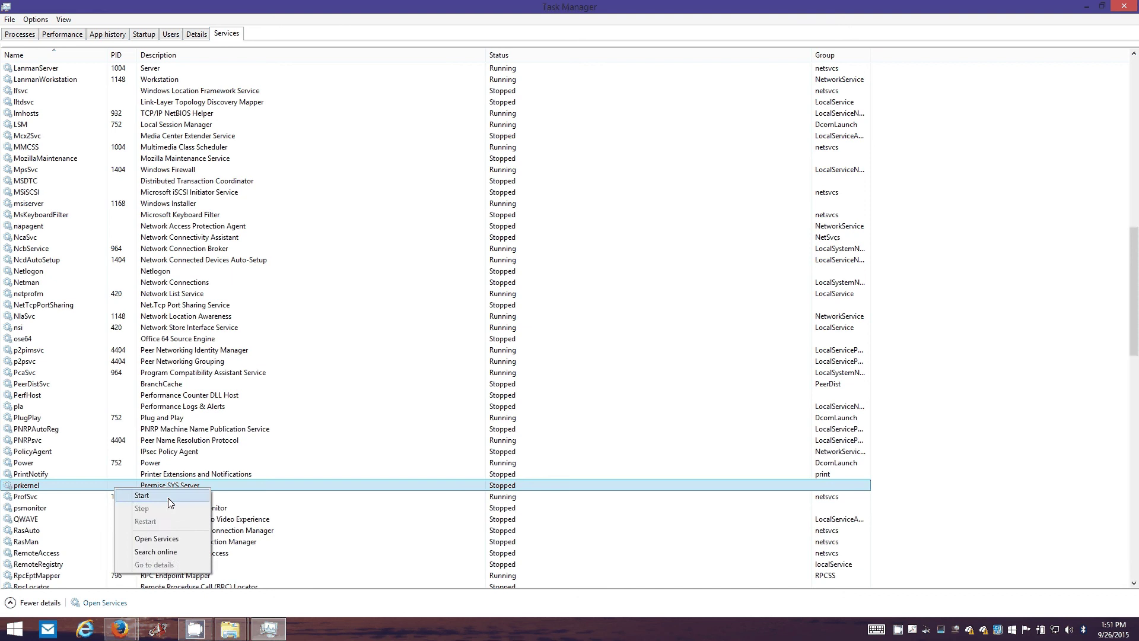
left_click(168, 495)
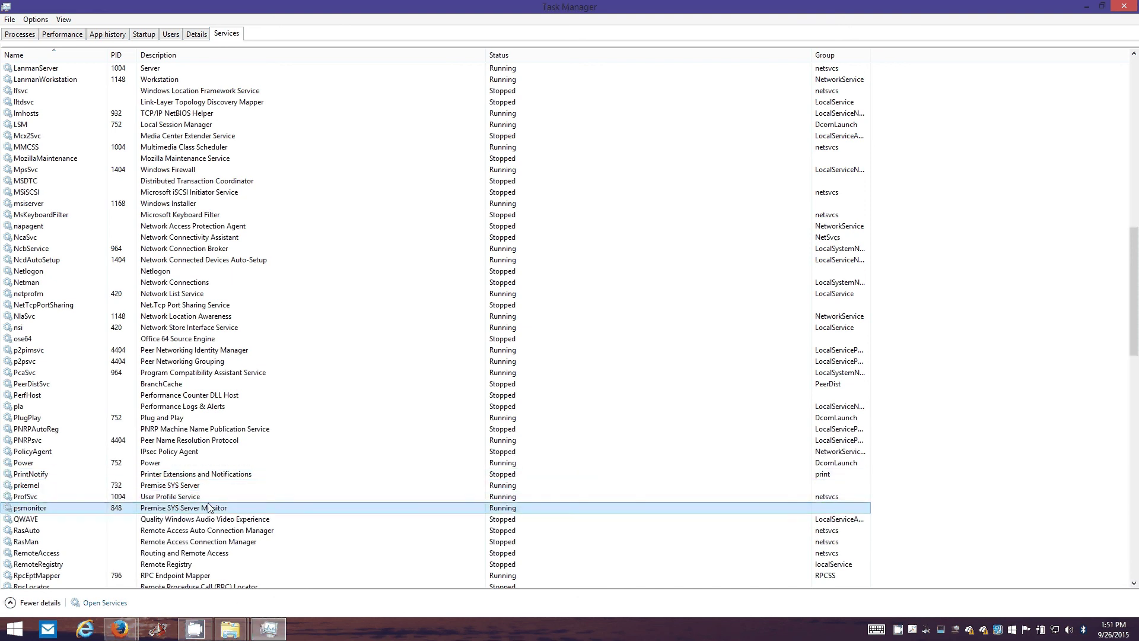
left_click(268, 629)
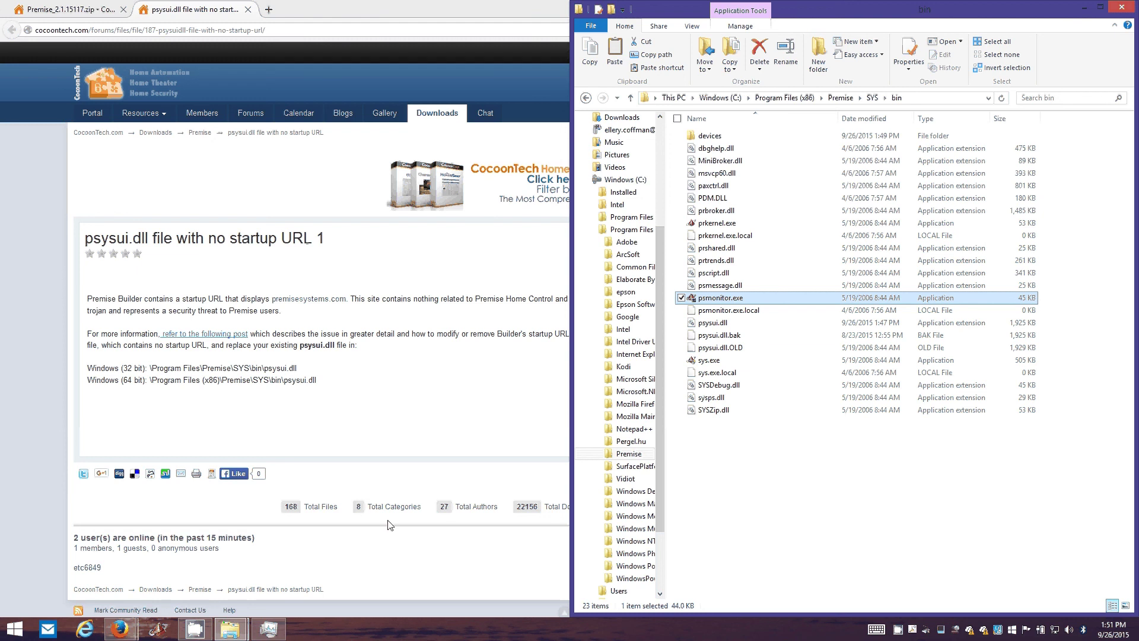
Step: Send sys.exe to the desktop as a shortcut and minimize all open windows
right_click(706, 360)
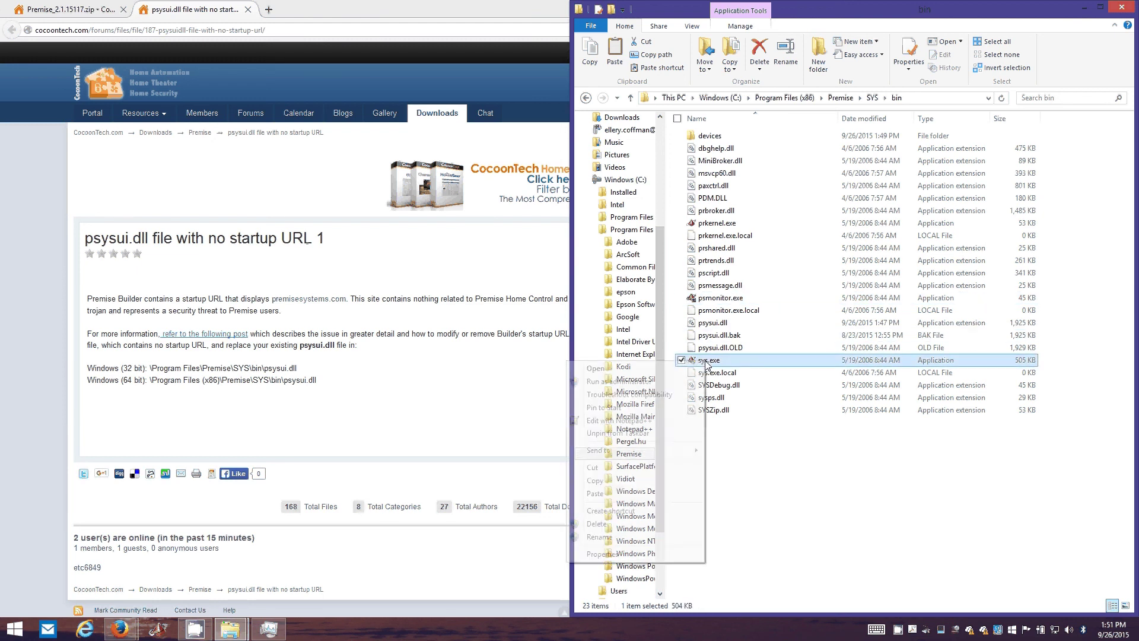
mouse_move(600, 451)
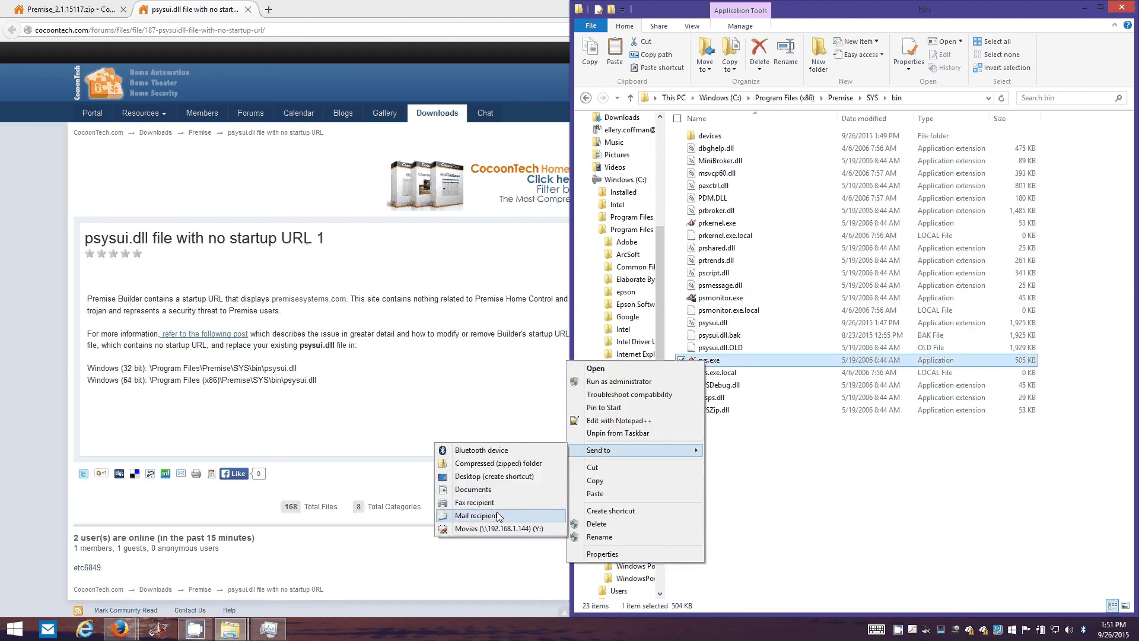
left_click(499, 477)
left_click(1084, 7)
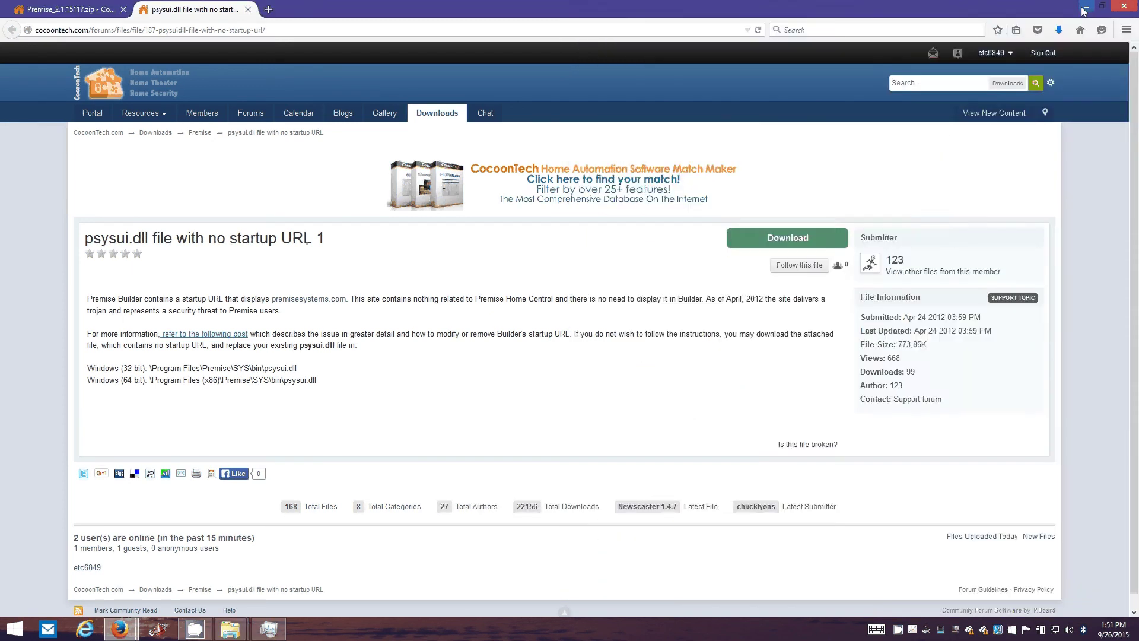
left_click(1068, 6)
left_click(1053, 7)
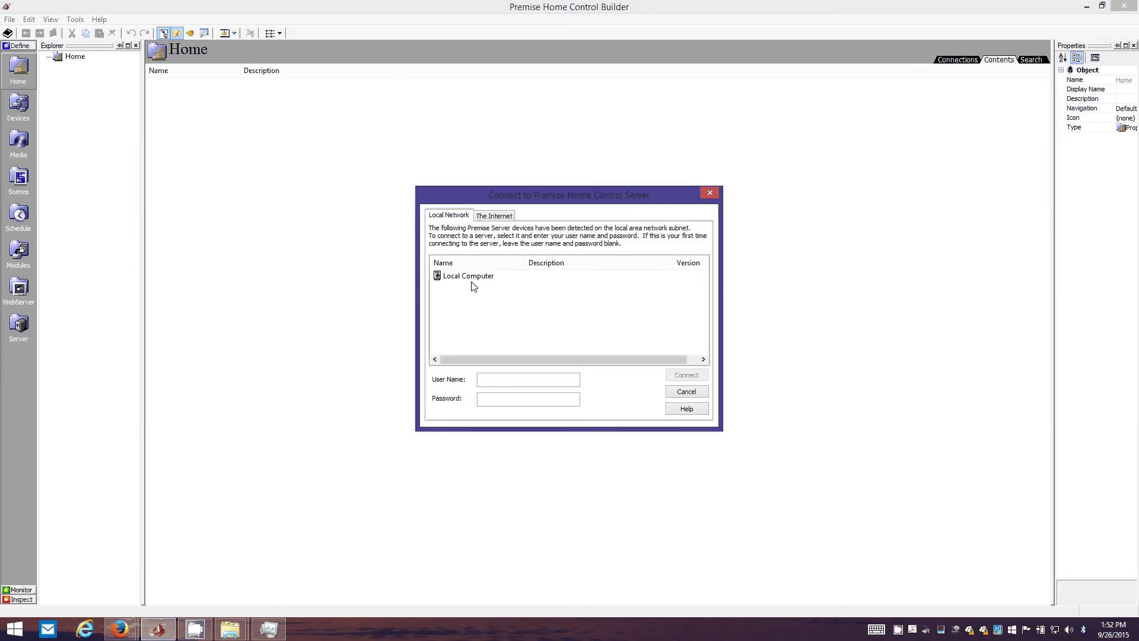
Step: Select Local Computer as the server in the Connect dialog
left_click(472, 279)
left_click(230, 629)
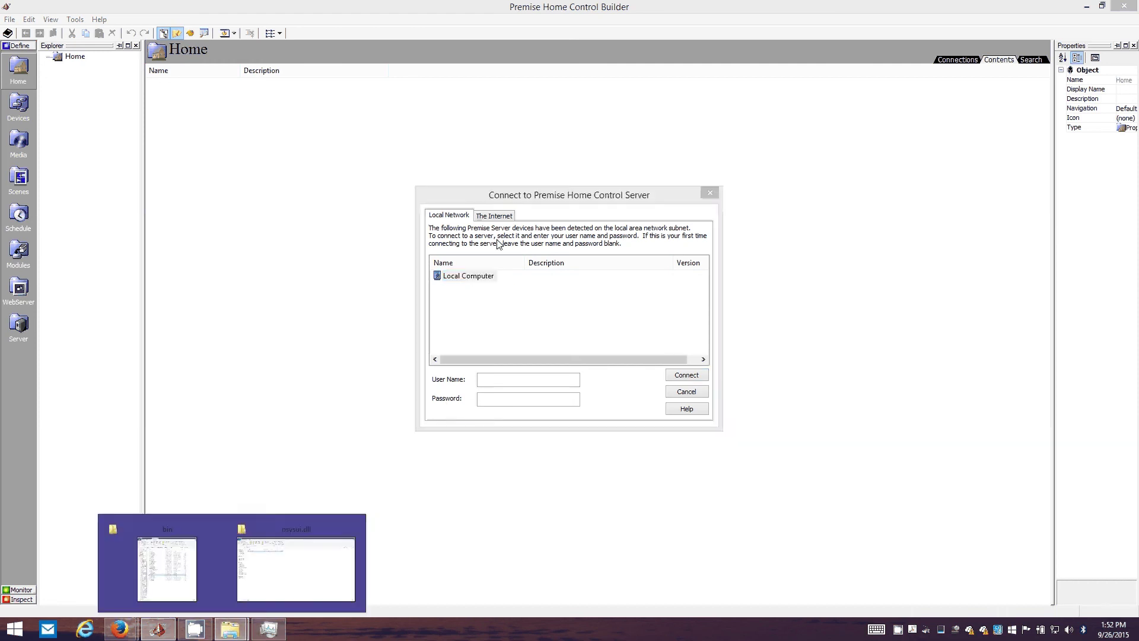
left_click(458, 279)
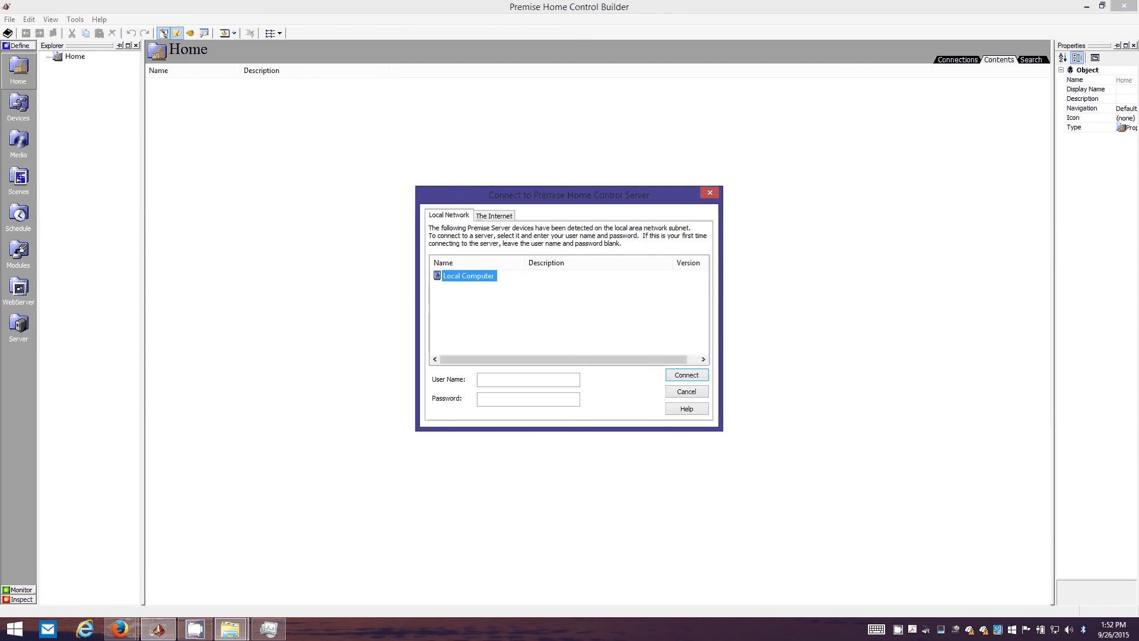
Step: Switch between Task Manager and the Connect dialog, confirming prkernel and psmonitor show Running
left_click(268, 628)
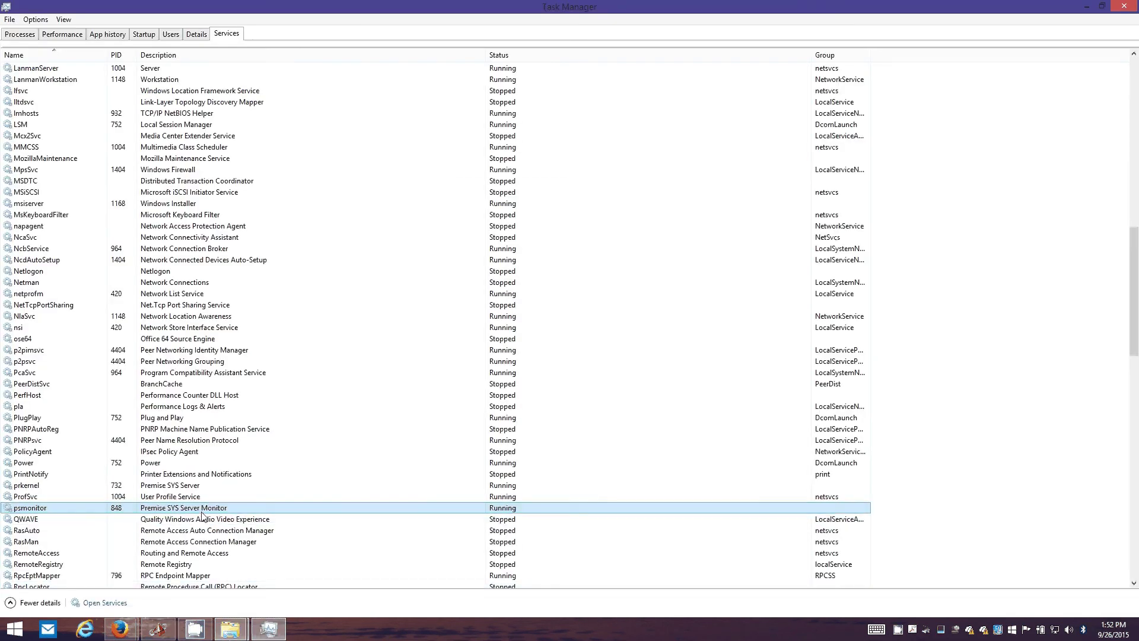
left_click(205, 485)
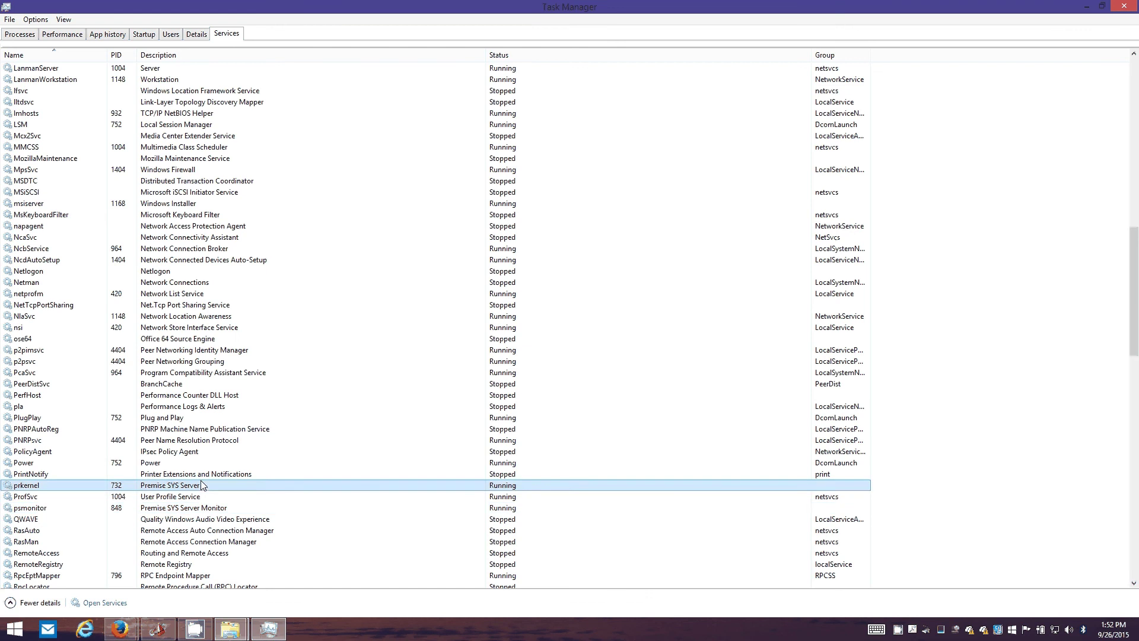
left_click(259, 628)
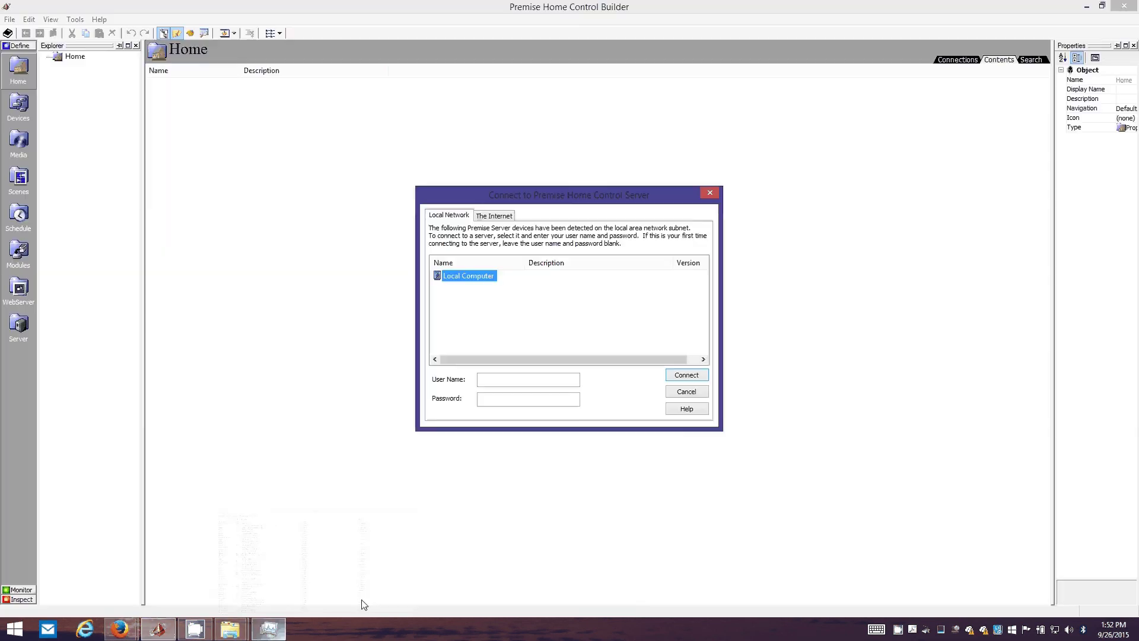
left_click(270, 632)
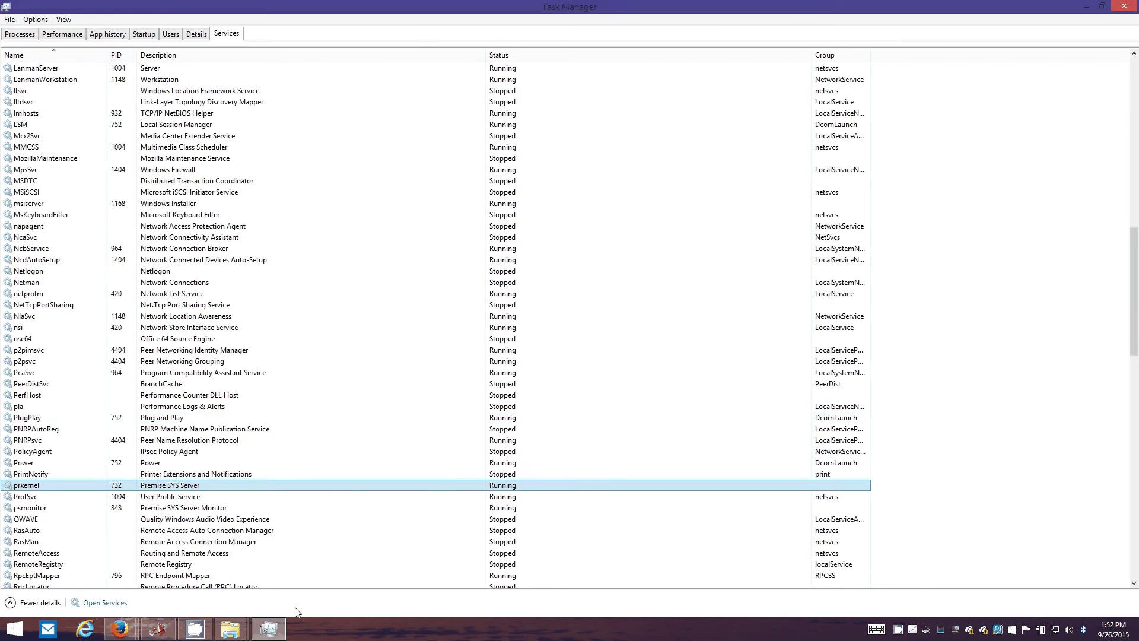
left_click(270, 630)
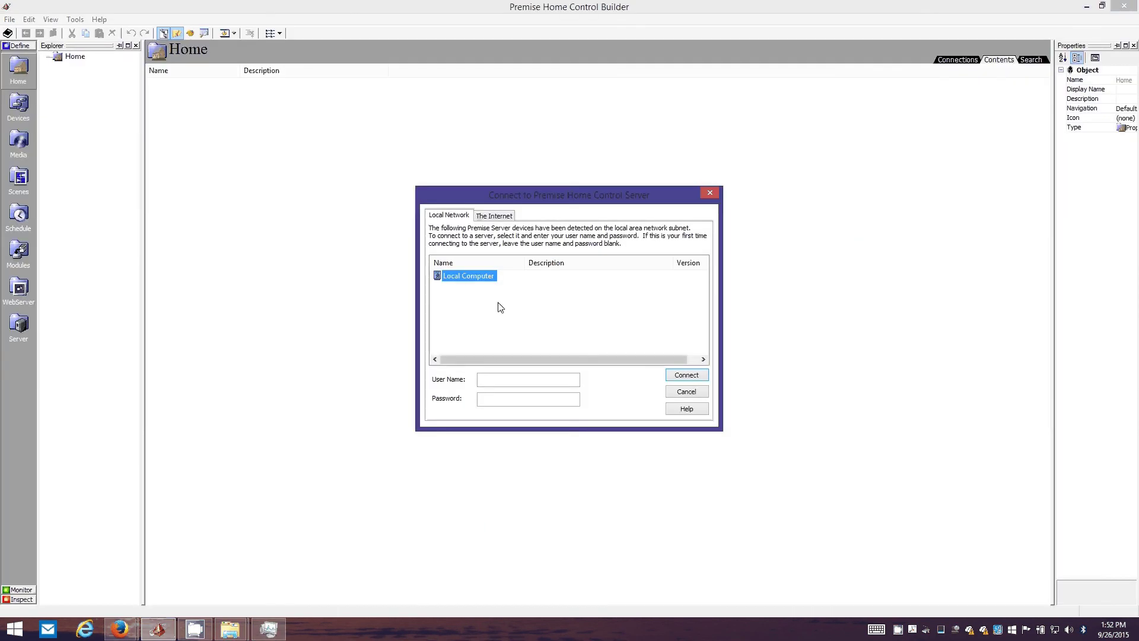
left_click(268, 628)
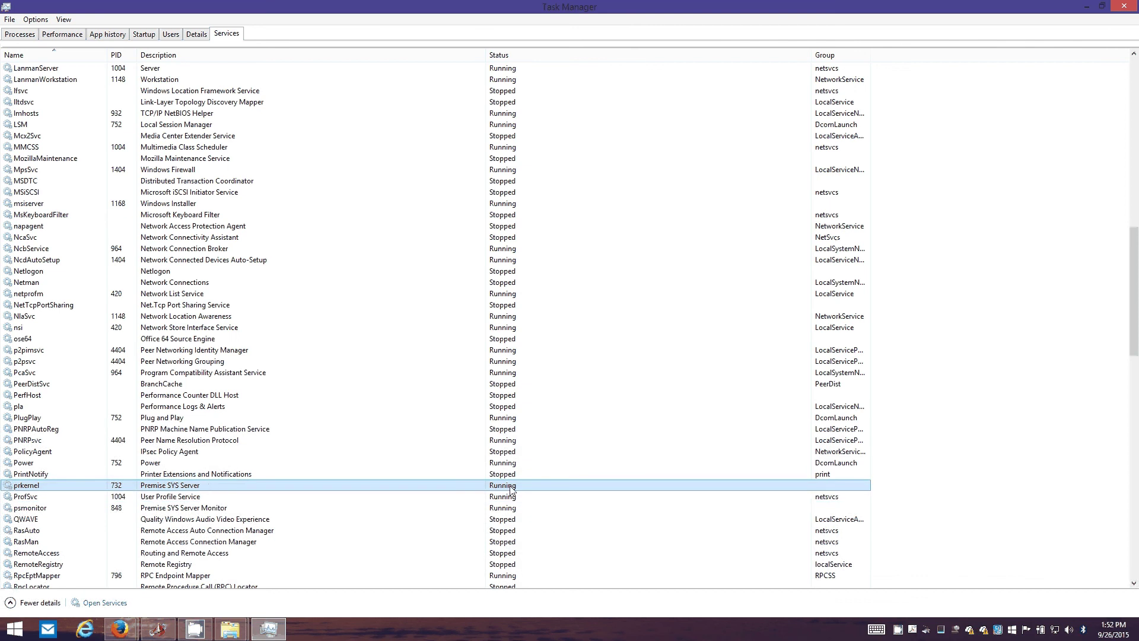
left_click(269, 629)
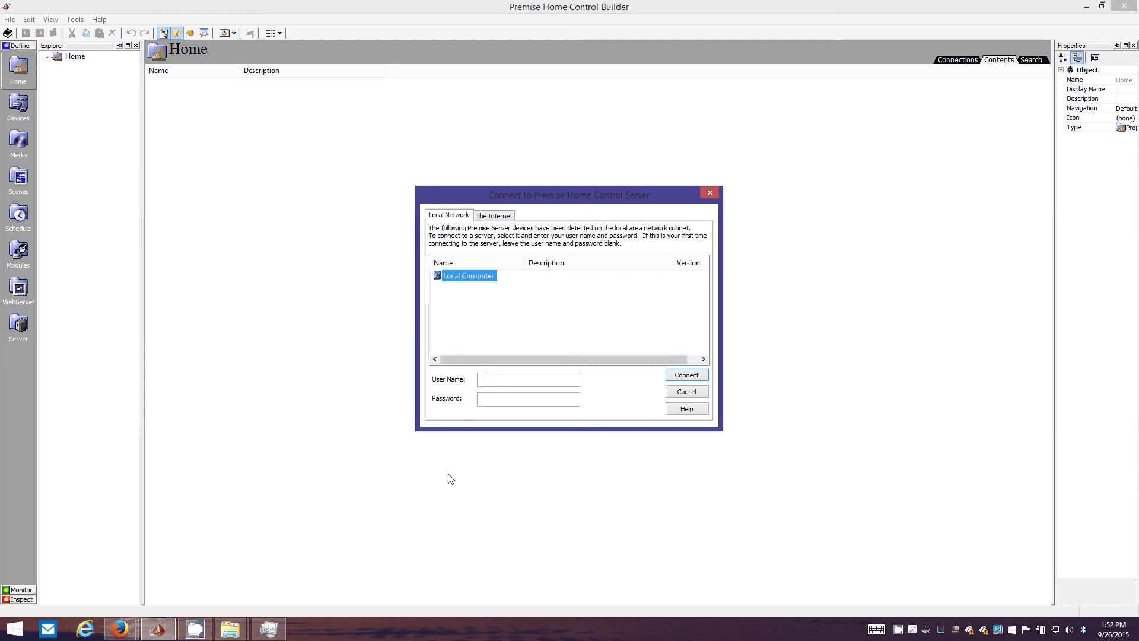
mouse_move(193, 637)
left_click(200, 630)
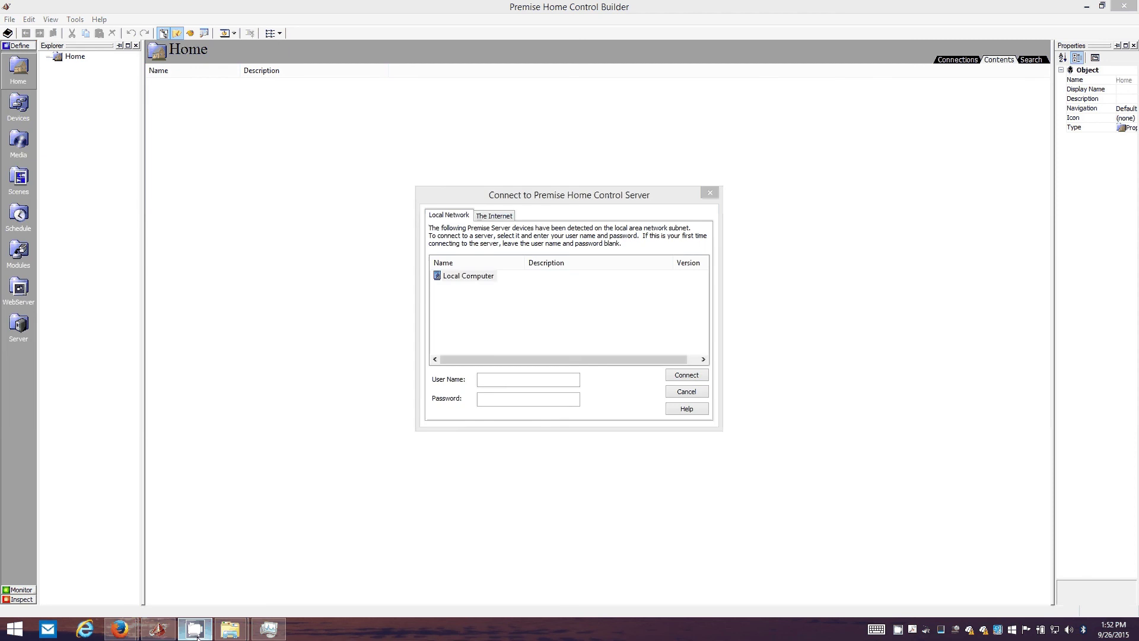